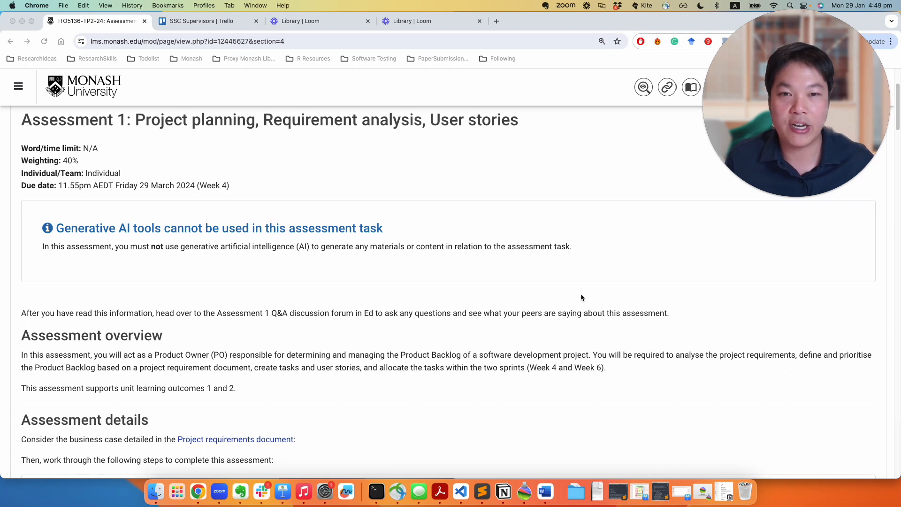
# - Read the Assessment 1 overview and details through to the Step 1 instructions for the Trello product backlog
pyautogui.scroll(-1, 568, 305)
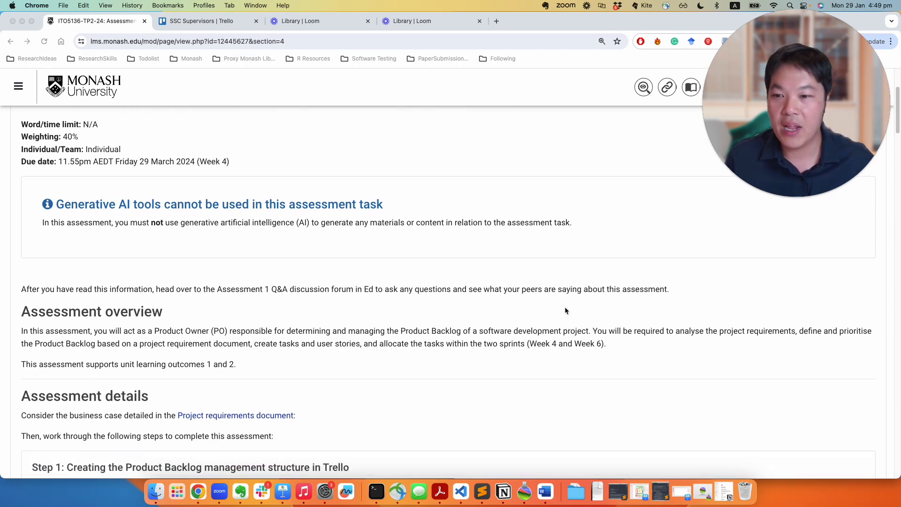
pyautogui.scroll(-5, 572, 297)
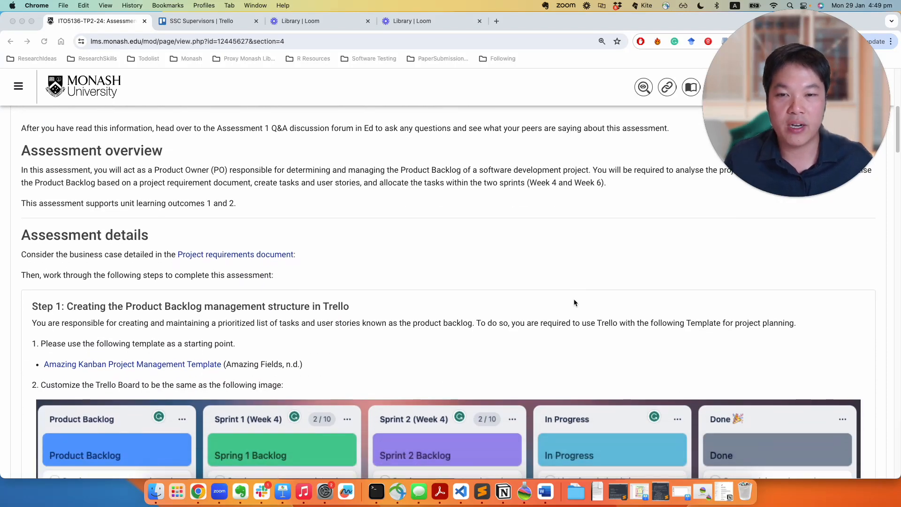
pyautogui.scroll(-2, 573, 299)
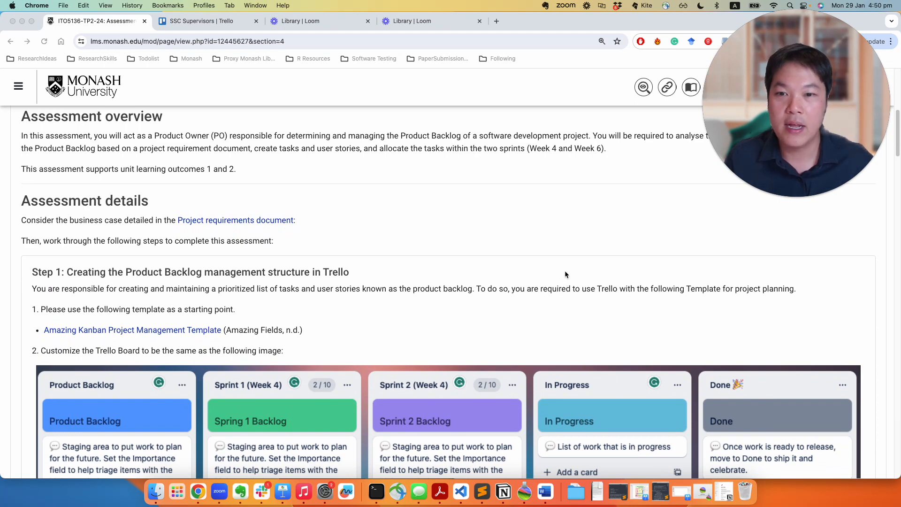
pyautogui.scroll(-1, 565, 275)
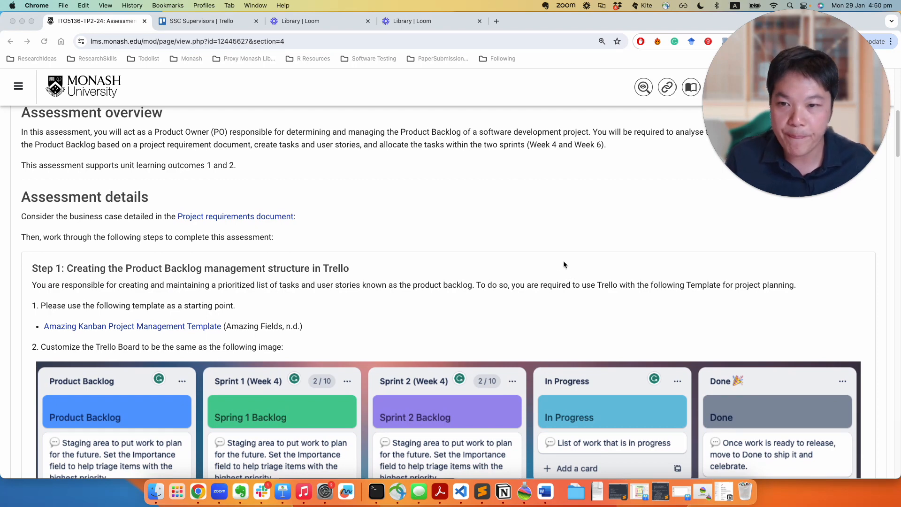
pyautogui.scroll(-3, 441, 251)
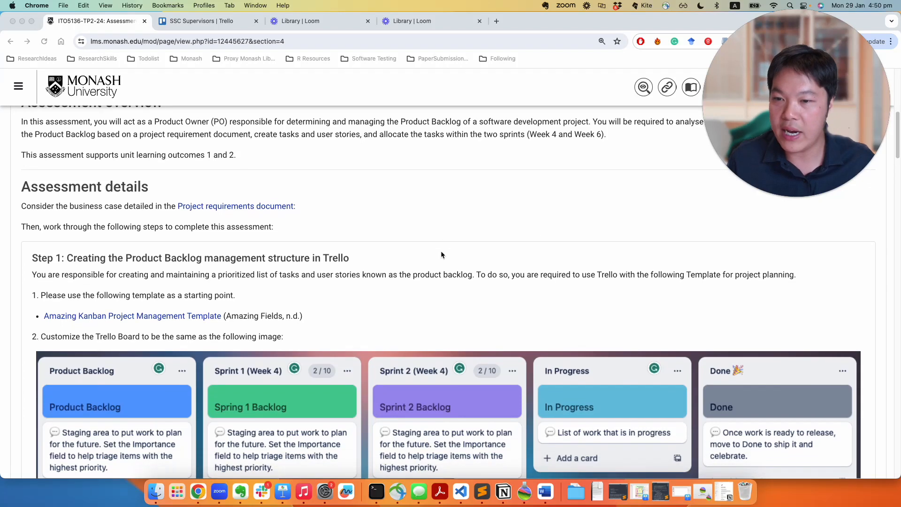
# - Switch to Trello and start a new workspace named "ITO5136 Coles Project 2024"
pyautogui.click(197, 21)
pyautogui.click(16, 262)
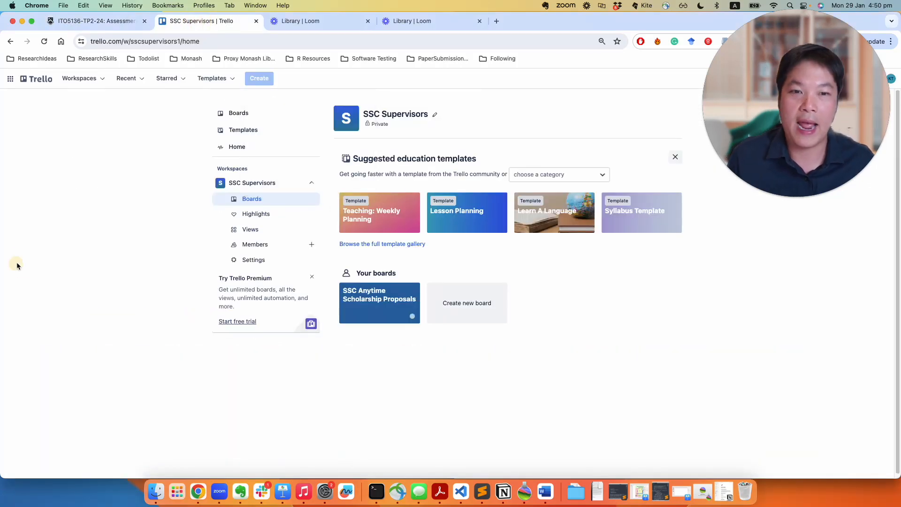
pyautogui.click(260, 78)
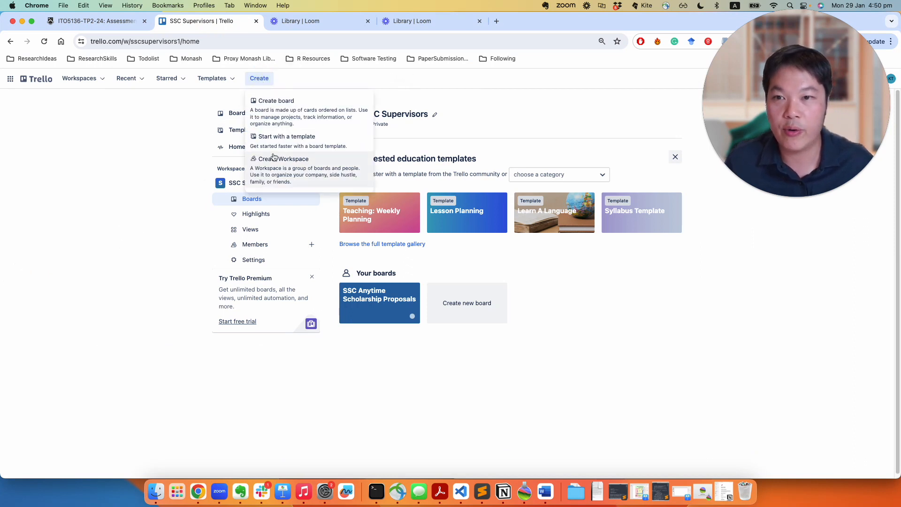
pyautogui.click(275, 164)
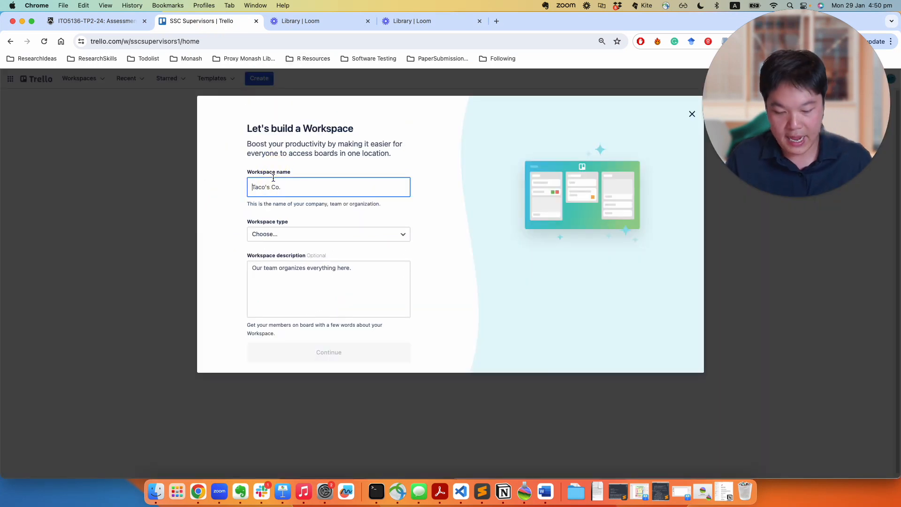
pyautogui.write('ITO51')
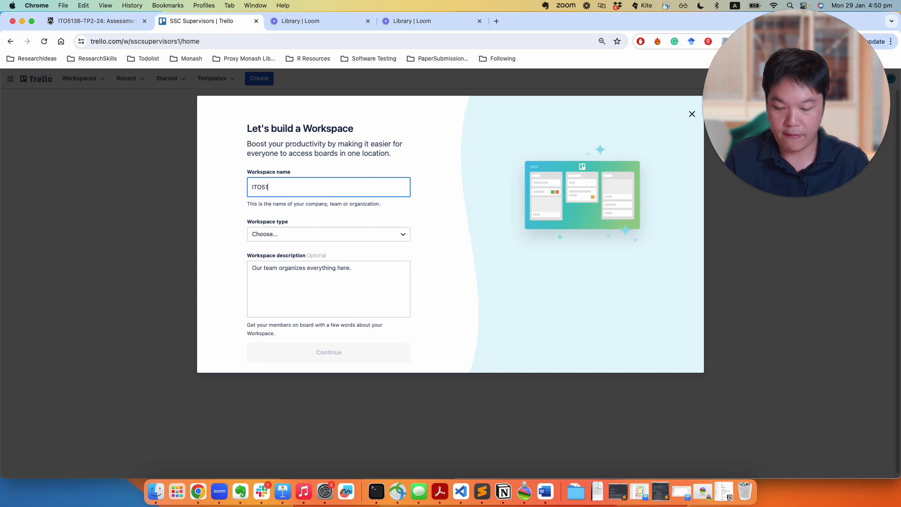
pyautogui.write('36 ')
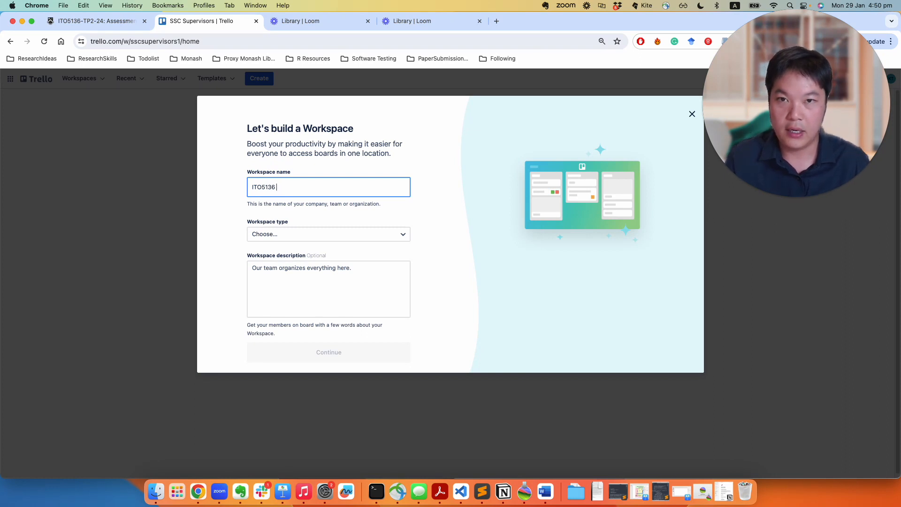
pyautogui.write('Coles Project')
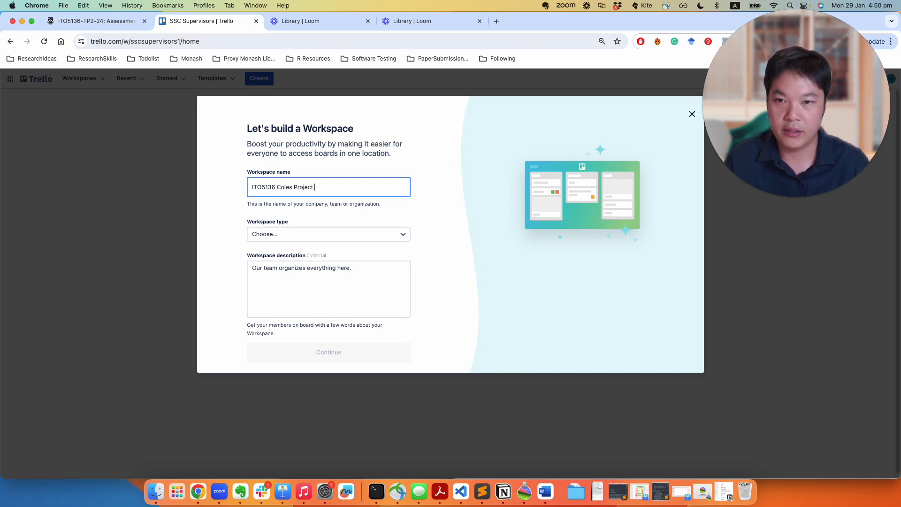
pyautogui.write(' 202')
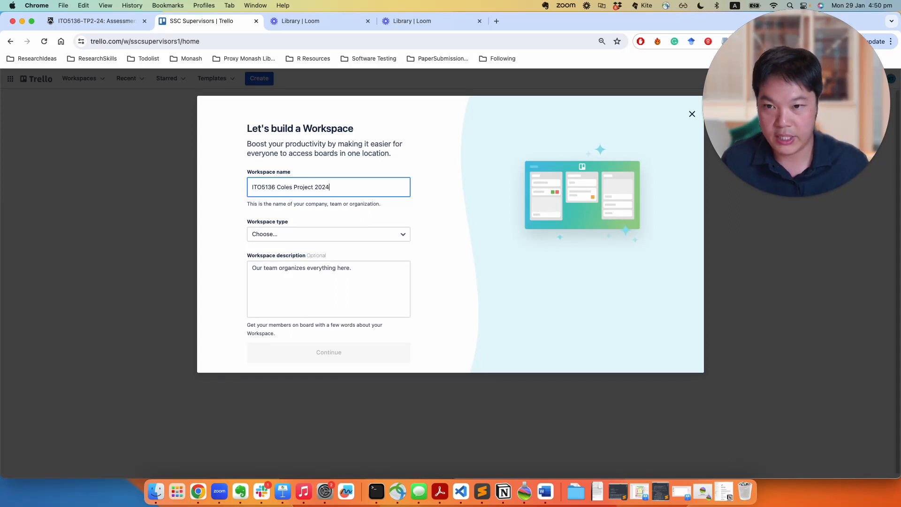
pyautogui.write('4')
# - Set the workspace type to Engineering-IT and create the workspace, skipping the team invitation
pyautogui.click(265, 234)
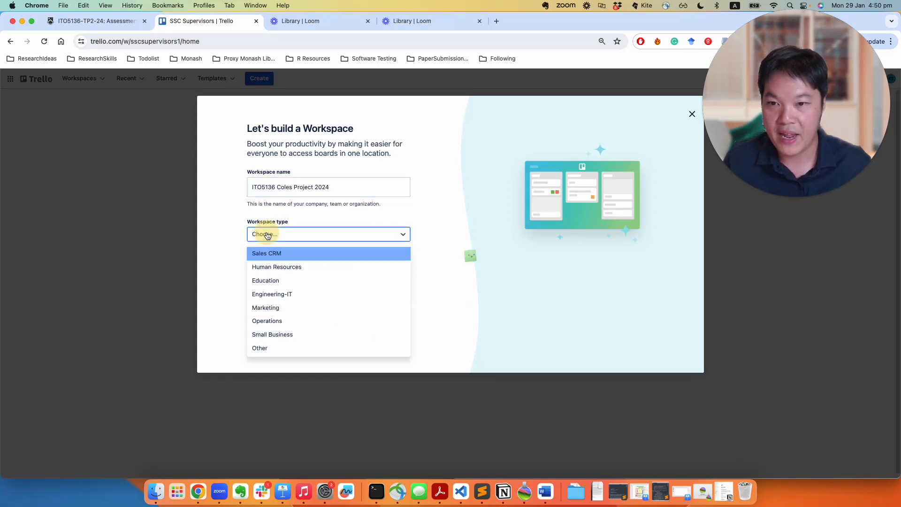
pyautogui.click(278, 295)
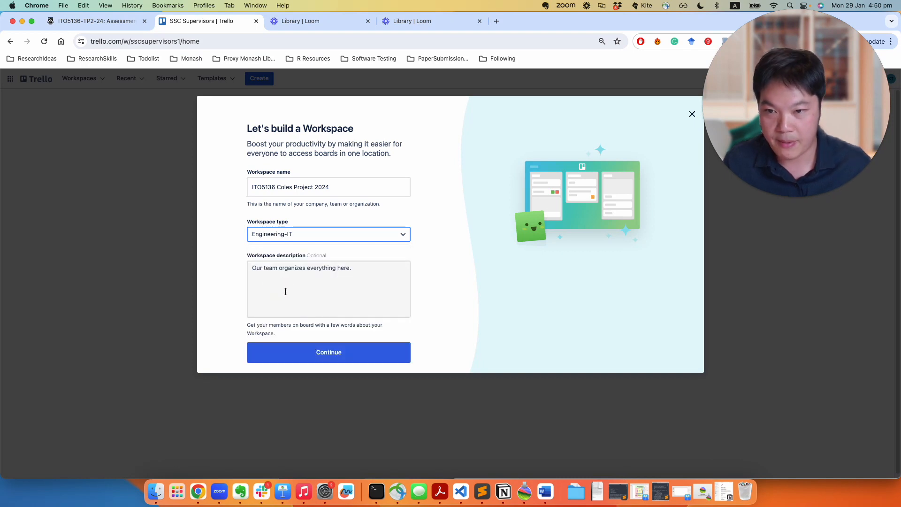
pyautogui.click(338, 357)
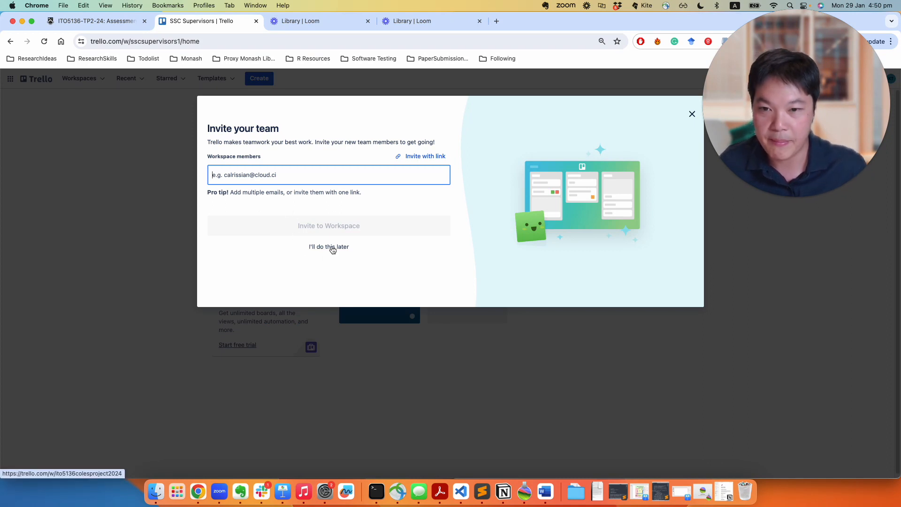
pyautogui.click(332, 248)
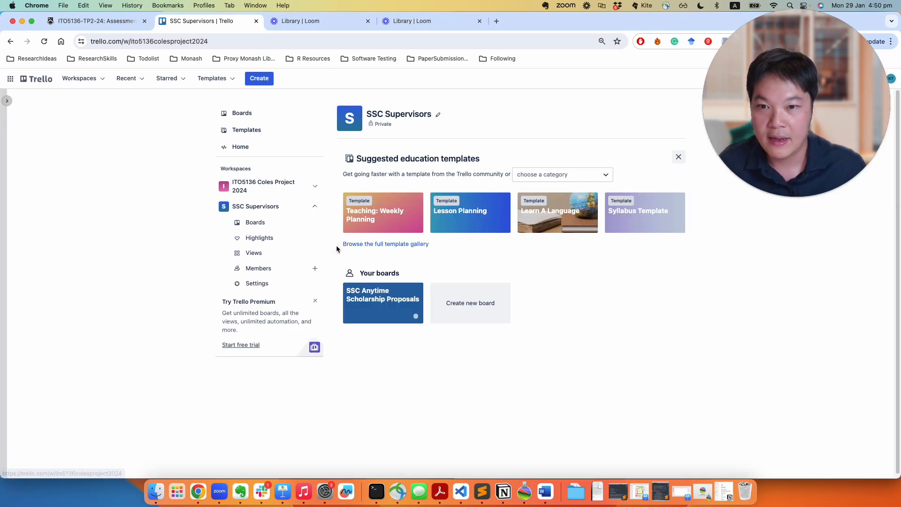
# - Return to the assessment page and examine the required Trello board layout shown under Step 1
pyautogui.click(223, 81)
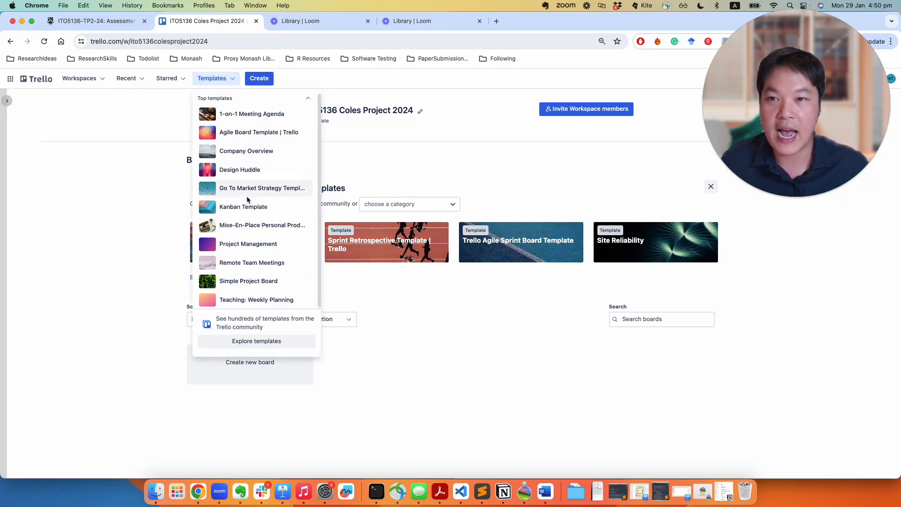
pyautogui.click(104, 200)
pyautogui.click(88, 25)
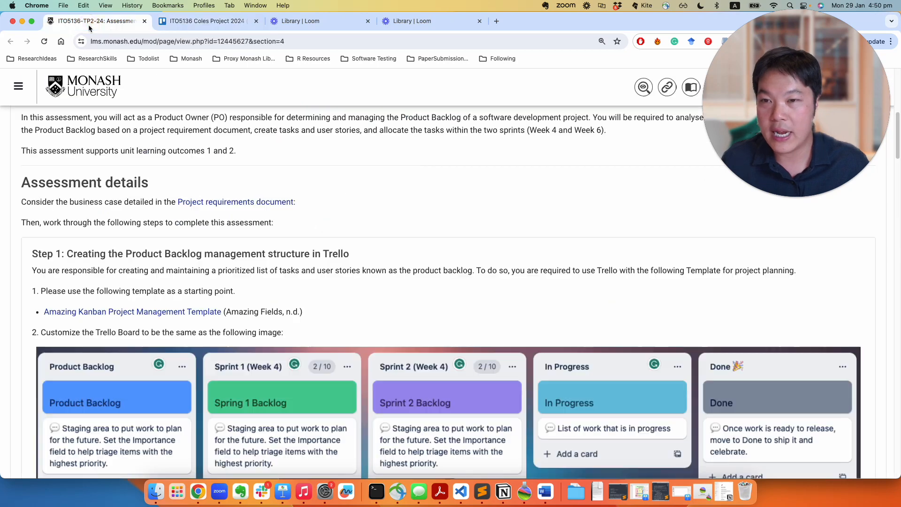
pyautogui.scroll(-1, 325, 312)
pyautogui.scroll(-4, 325, 312)
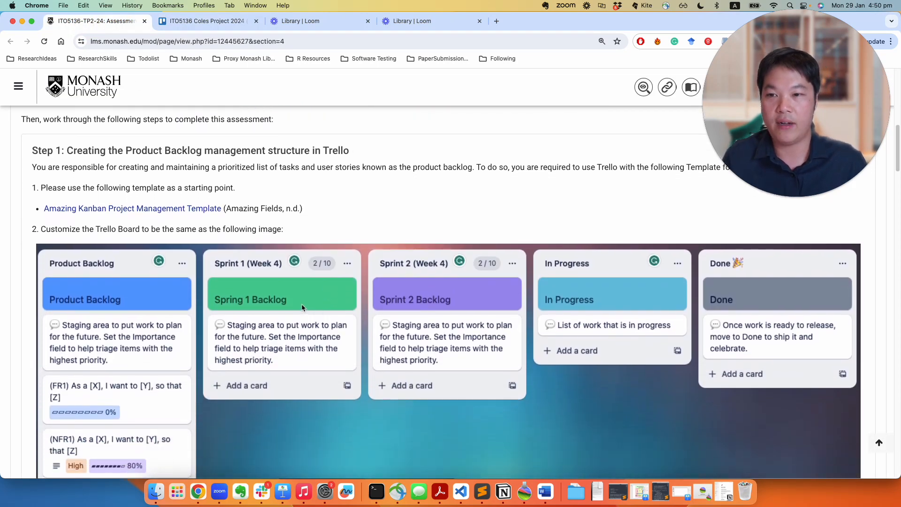
pyautogui.scroll(-2, 136, 252)
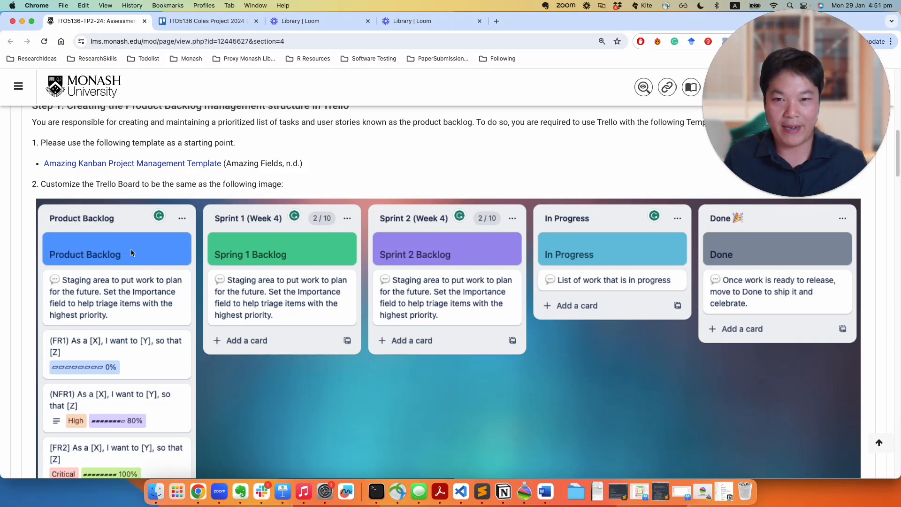
pyautogui.scroll(-1, 87, 252)
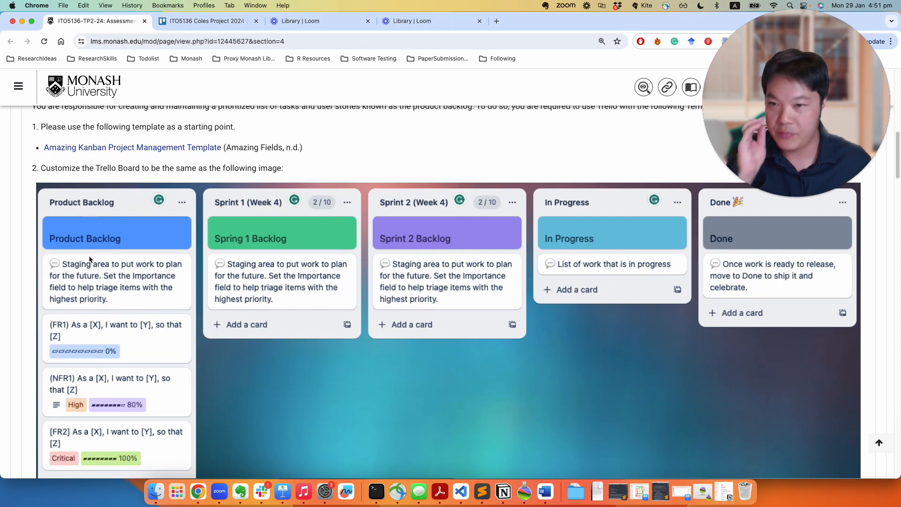
pyautogui.scroll(2, 96, 260)
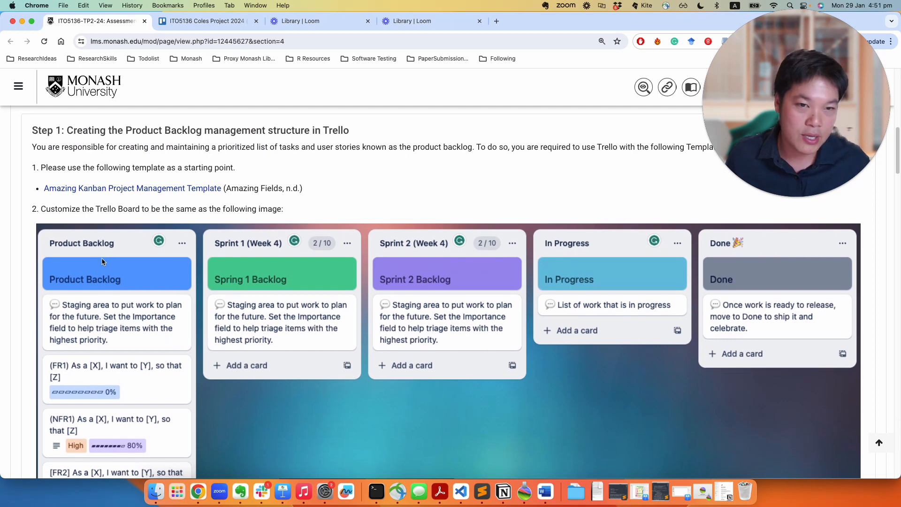
pyautogui.scroll(-1, 102, 261)
pyautogui.scroll(-1, 102, 261)
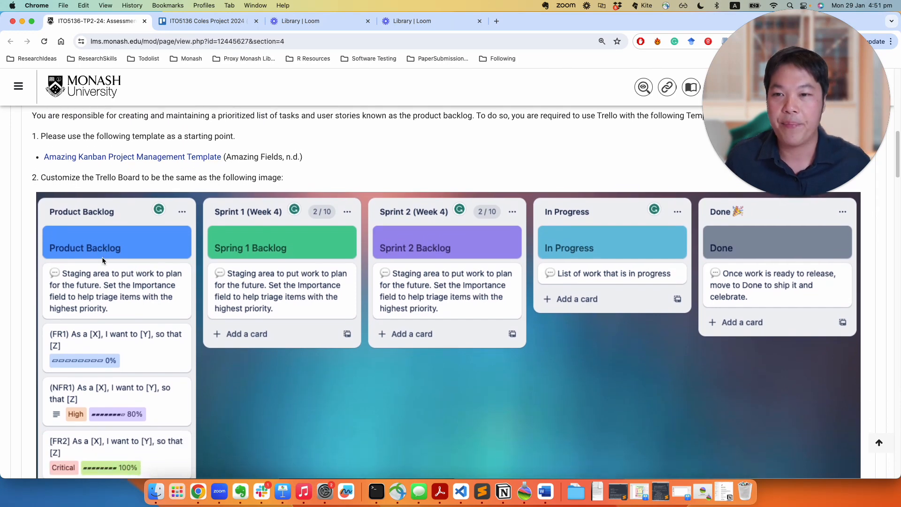
pyautogui.scroll(-2, 102, 257)
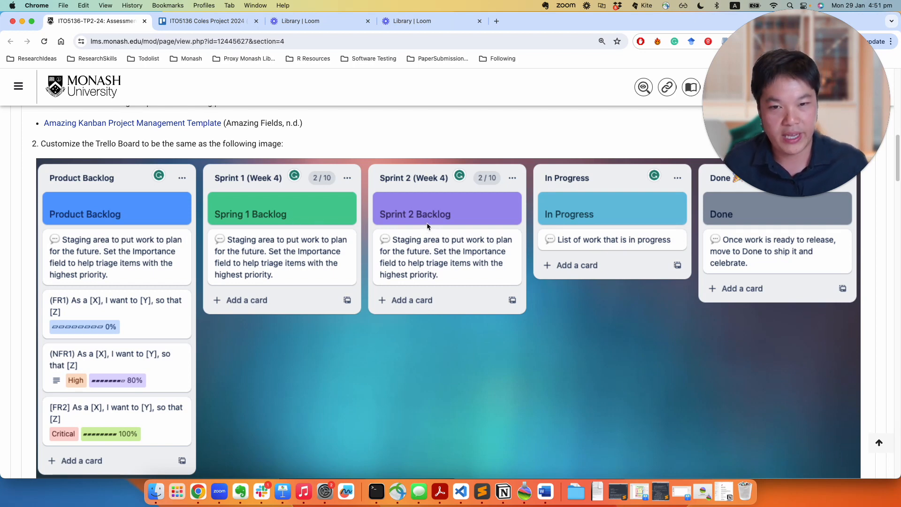
pyautogui.scroll(-2, 156, 307)
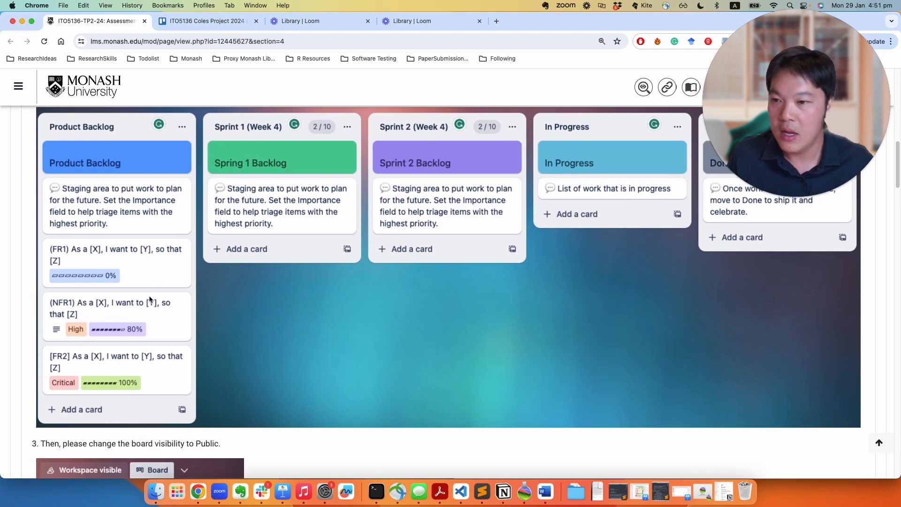
pyautogui.scroll(5, 216, 256)
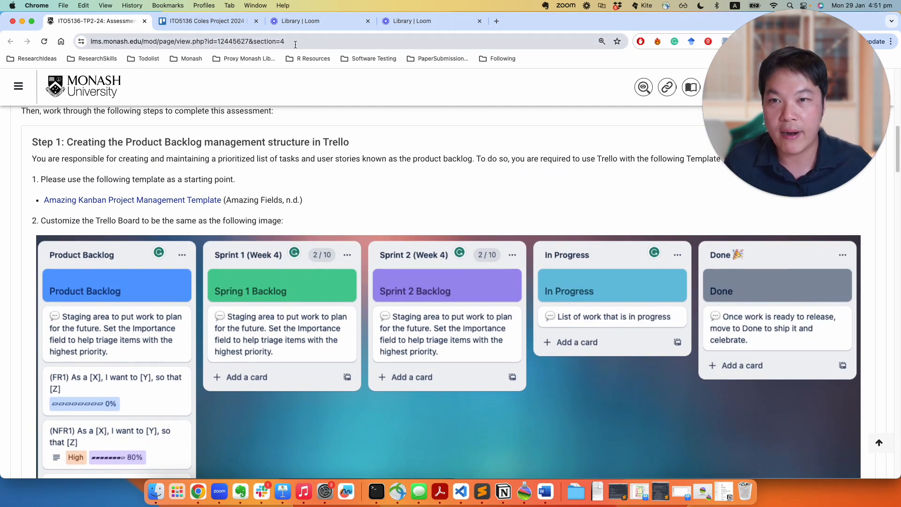
# - Open the Amazing Kanban Project Management Template page linked in the Step 1 instructions
pyautogui.moveTo(248, 222); pyautogui.dragTo(266, 222)
pyautogui.click(229, 221)
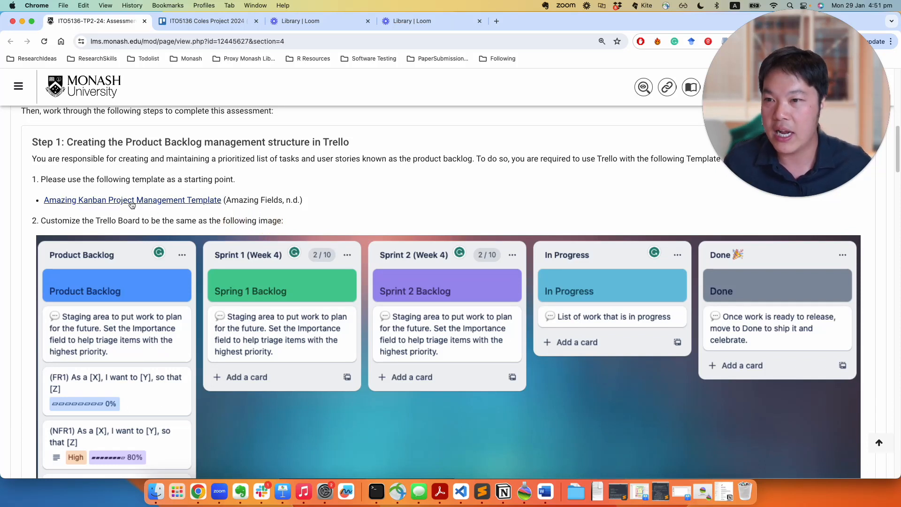
pyautogui.keyDown('super'); pyautogui.click(79, 202); pyautogui.keyUp('super')
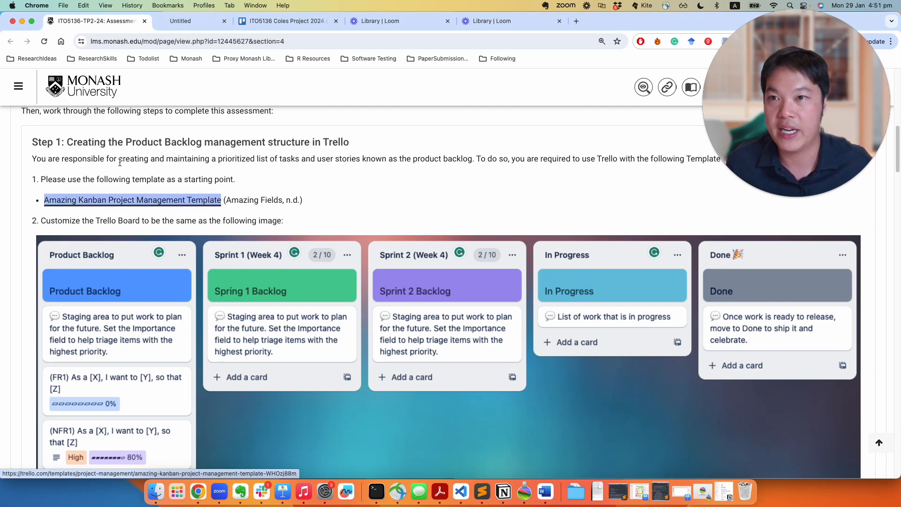
pyautogui.click(200, 22)
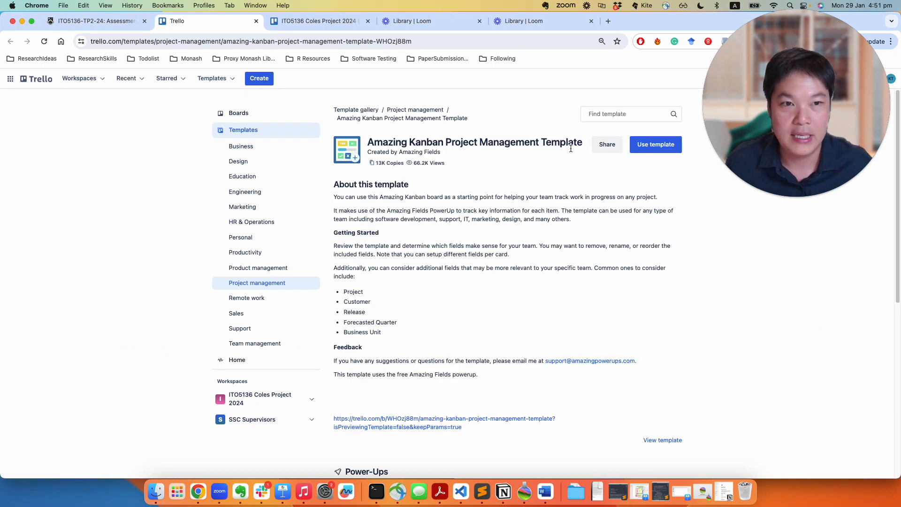
# - Create a board from this template titled "ITO5136 Project Management Board" in the ITO5136 Coles Project 2024 workspace
pyautogui.click(651, 146)
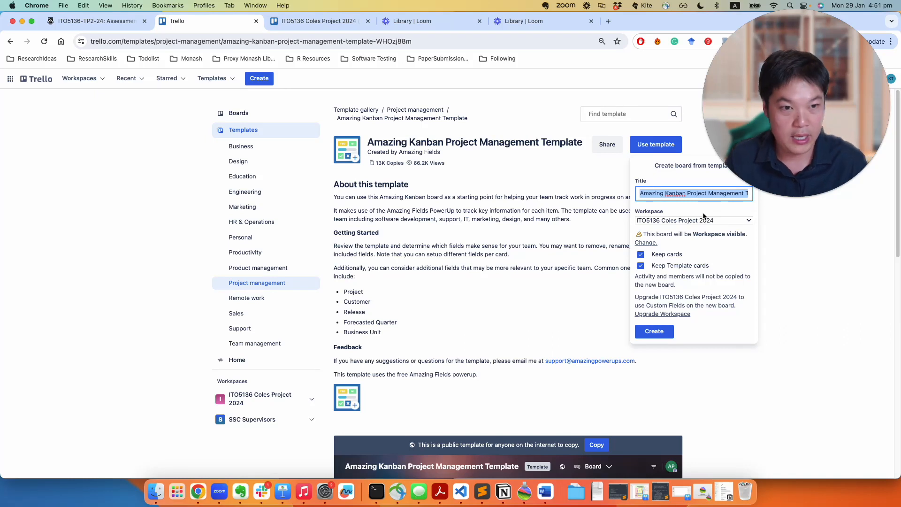
pyautogui.write('ITO')
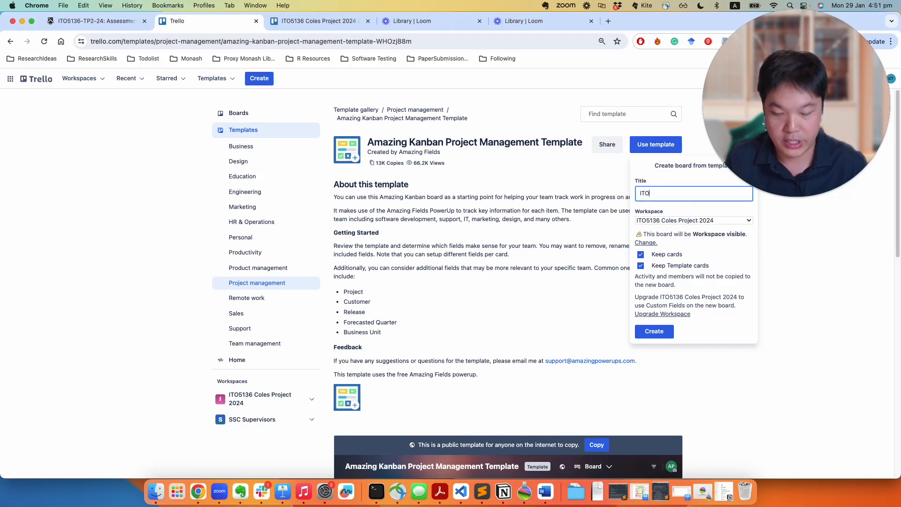
pyautogui.write('5136 Project')
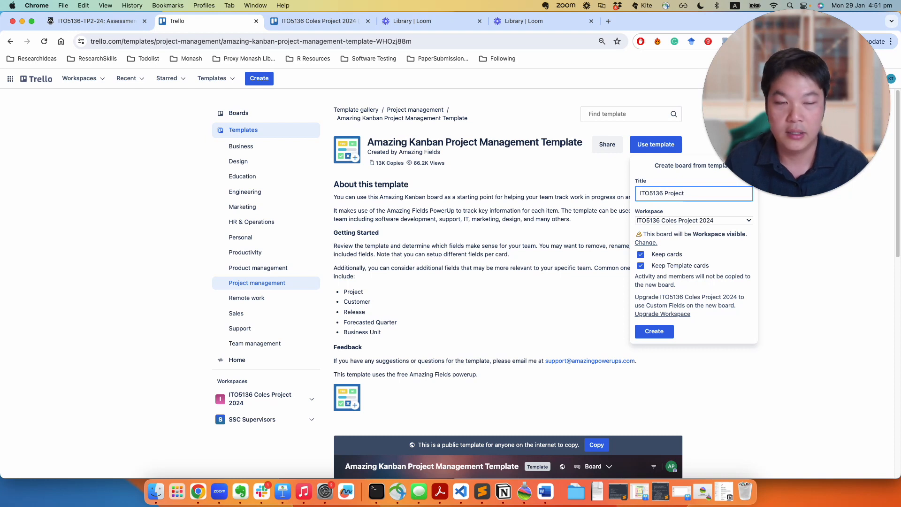
pyautogui.write(' Management')
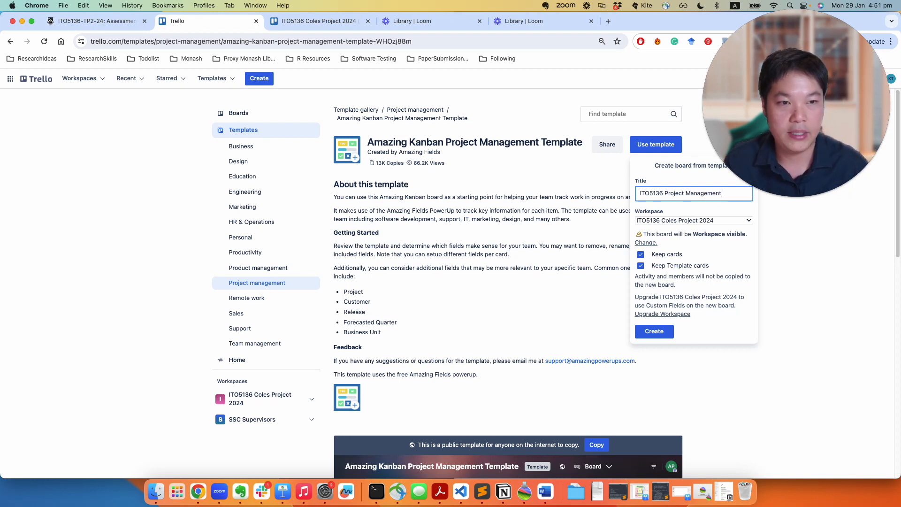
pyautogui.write(' Board')
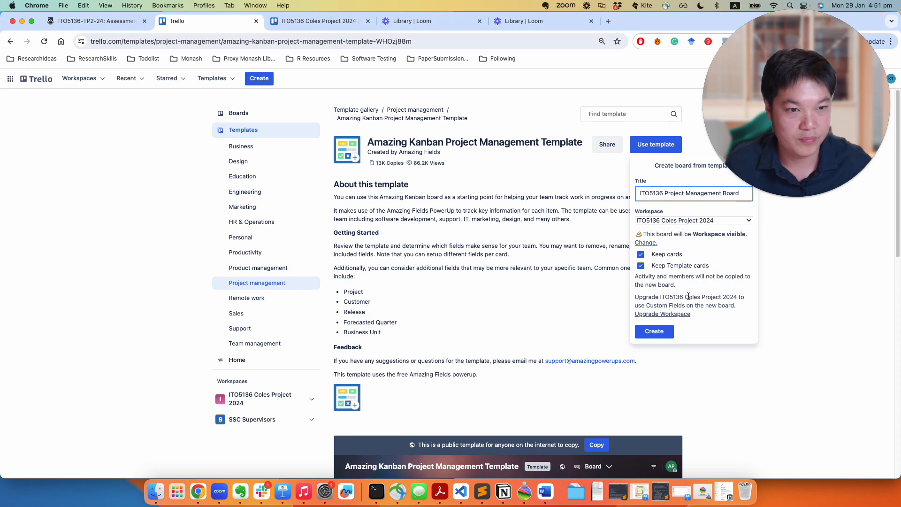
pyautogui.click(652, 333)
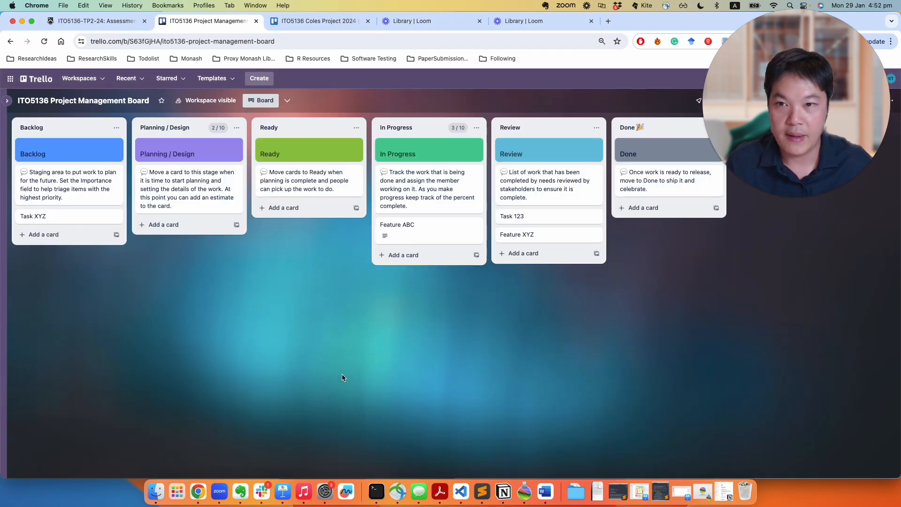
# - Return to the assessment page and view the complete board image that the Trello board has to match
pyautogui.click(117, 21)
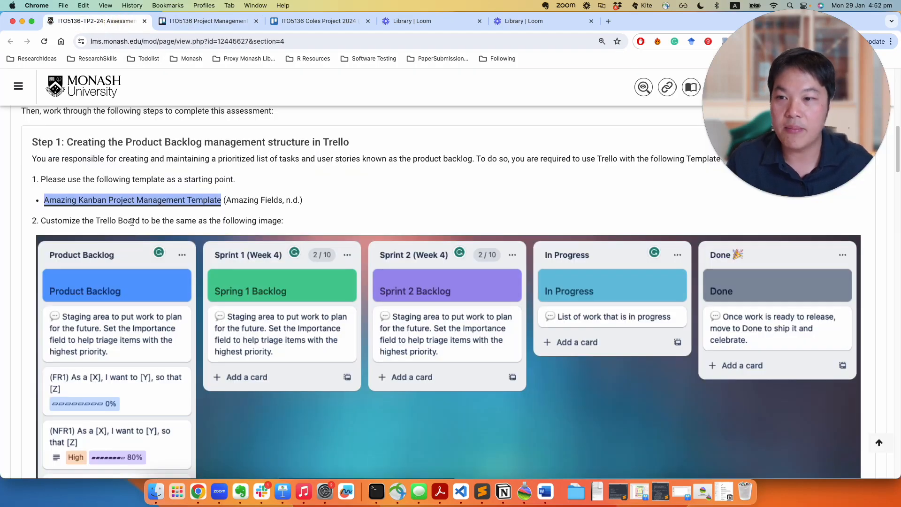
pyautogui.scroll(-3, 132, 222)
pyautogui.scroll(1, 108, 320)
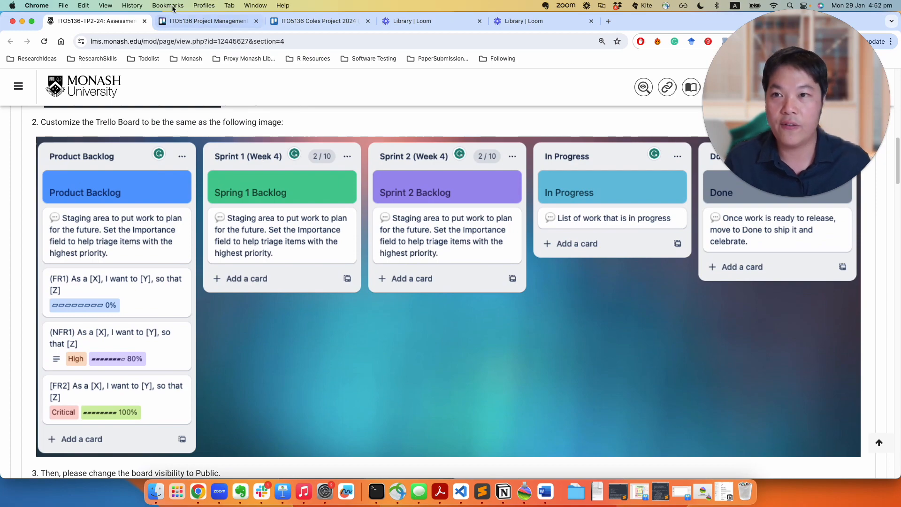
# - Detach the Trello board into its own window and arrange it side by side with the assessment page
pyautogui.moveTo(211, 20); pyautogui.dragTo(249, 147)
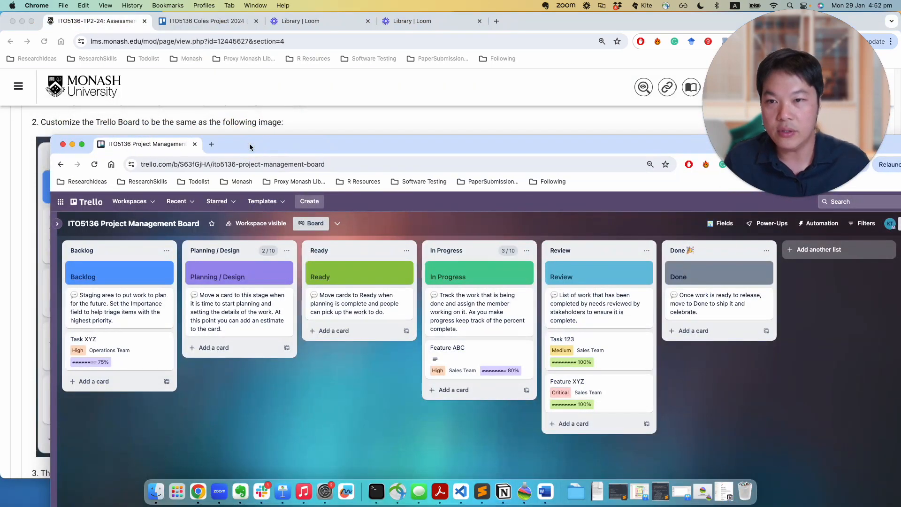
pyautogui.hotkey('ctrl', 'alt', 'Right')
pyautogui.click(224, 108)
pyautogui.hotkey('ctrl', 'alt', 'Left')
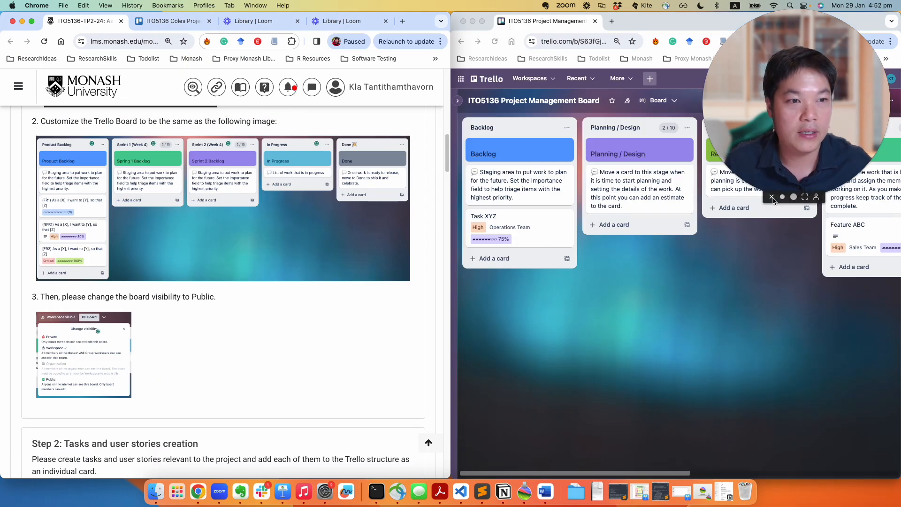
pyautogui.click(772, 197)
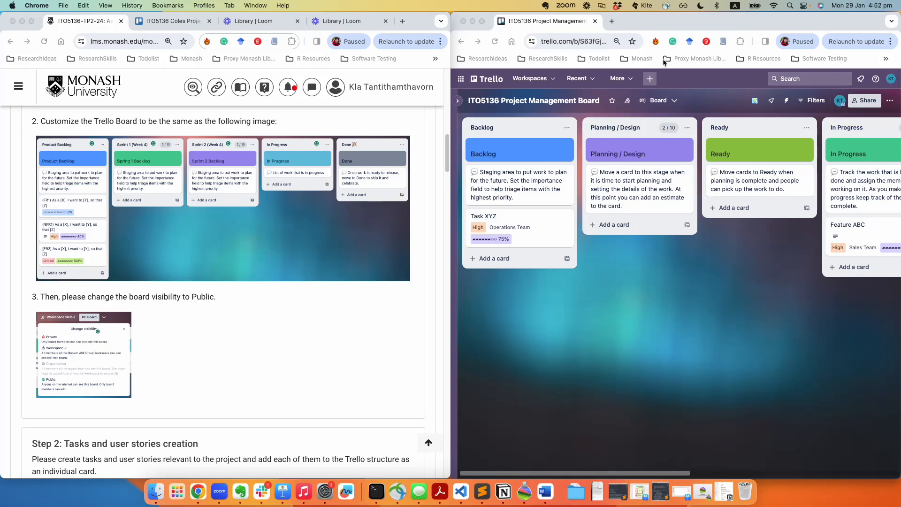
# - Rename the blue cover card in the Backlog list to "Product Backlog" and close the card
pyautogui.click(518, 152)
pyautogui.click(482, 158)
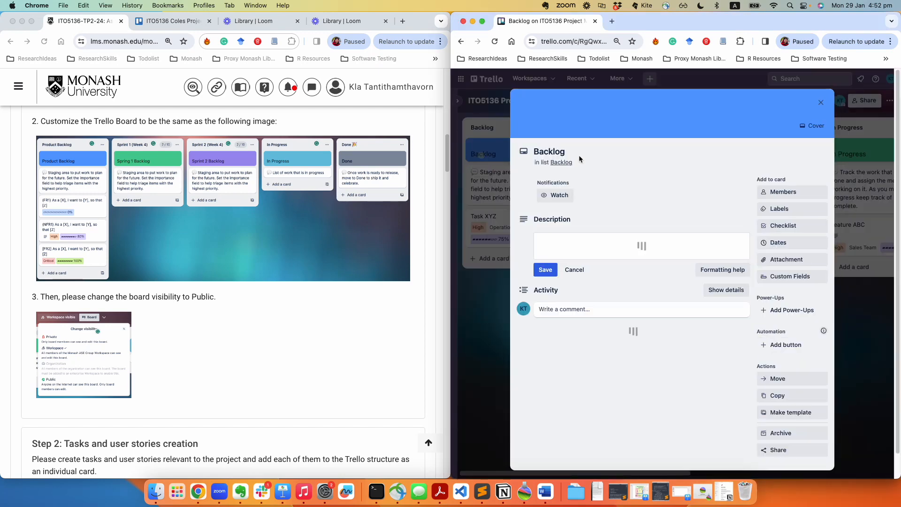
pyautogui.click(553, 151)
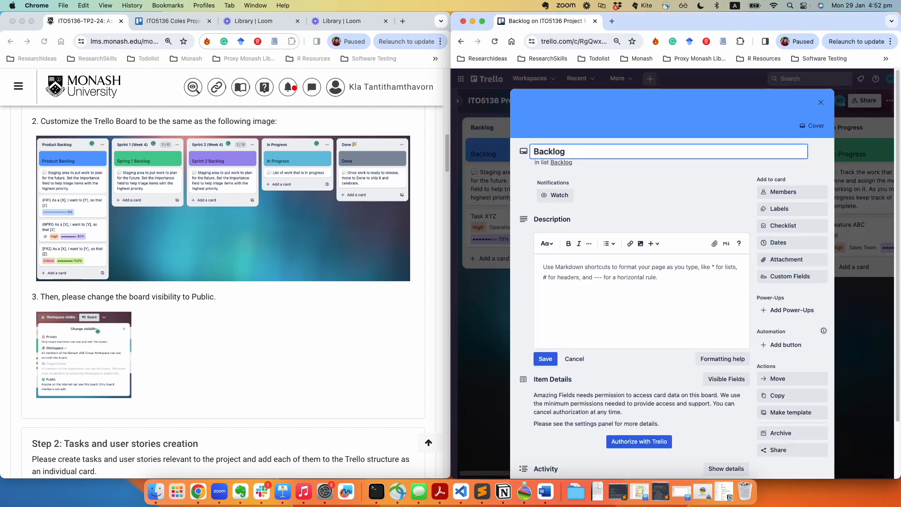
pyautogui.write('Product')
pyautogui.click(538, 359)
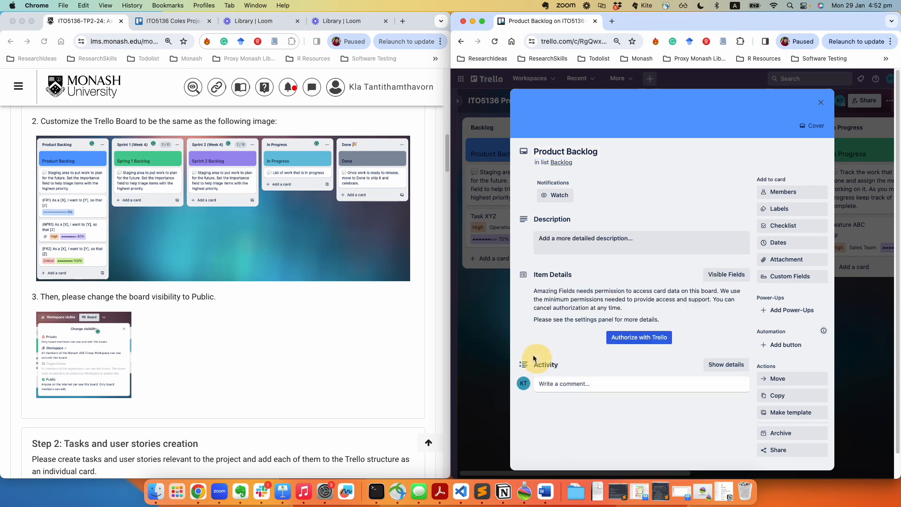
pyautogui.click(479, 343)
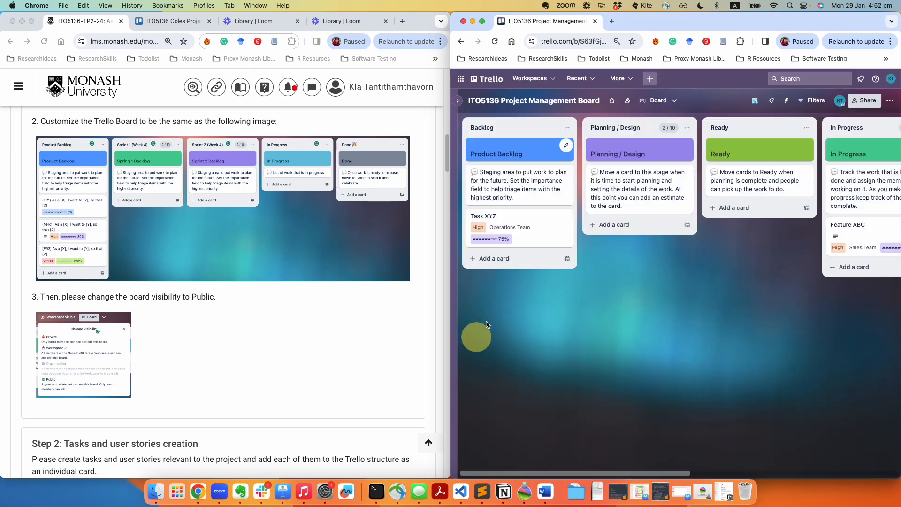
# - Rename the Planning / Design list as "Sprint 1 (Week 4)"
pyautogui.click(612, 134)
pyautogui.write('Spring')
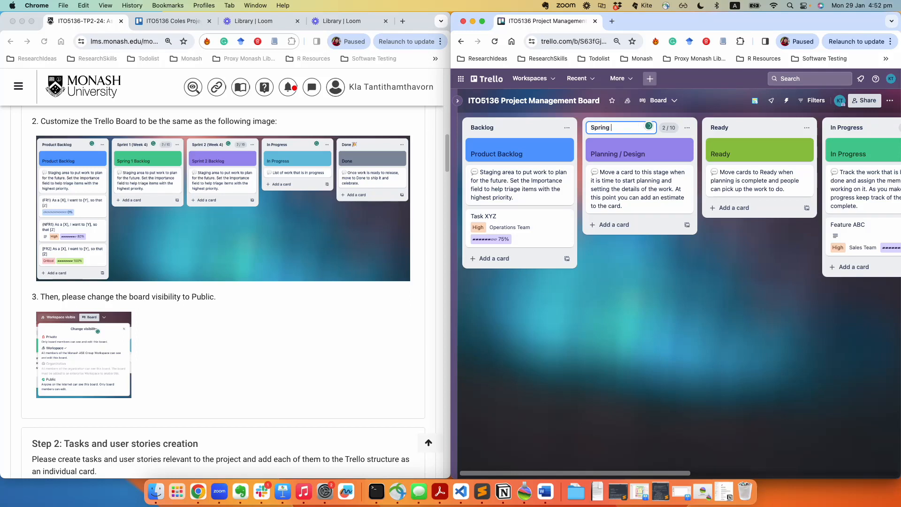
pyautogui.press('BackSpace')
pyautogui.press('BackSpace')
pyautogui.write('t 1 (Week 4')
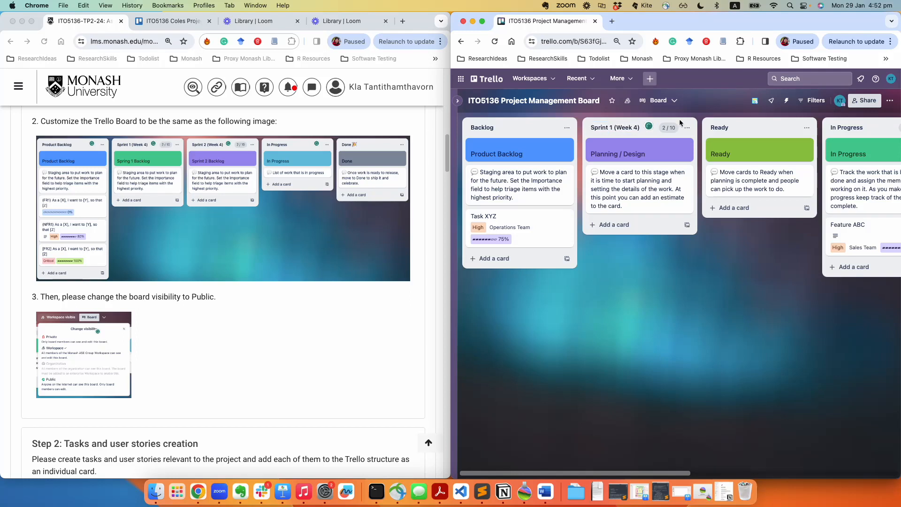
# - Rename the Ready list as "Spring 2 (Week 6)"
pyautogui.click(706, 127)
pyautogui.click(726, 130)
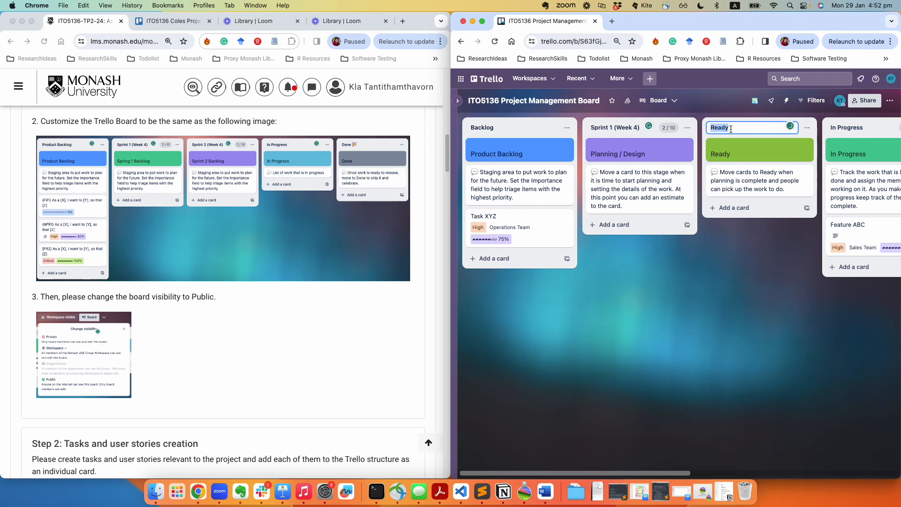
pyautogui.write('Spring 2 (Week 6)')
pyautogui.press('Return')
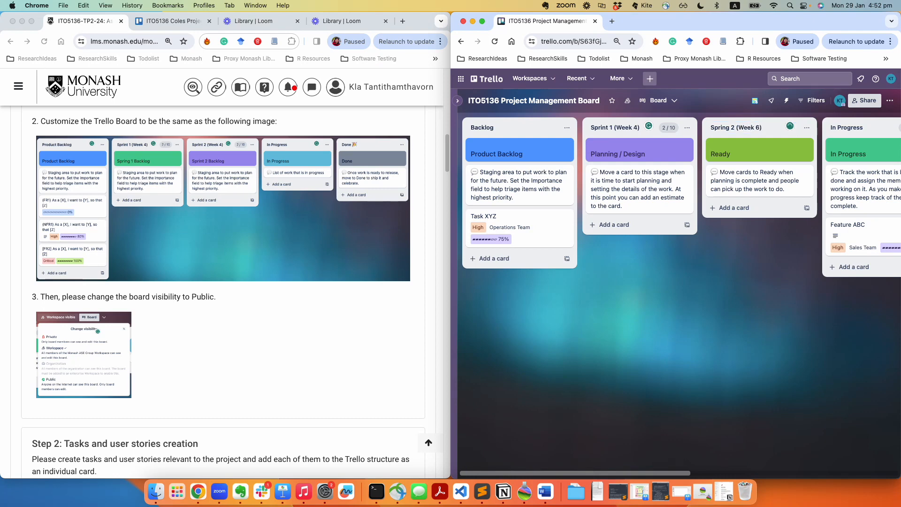
# - Archive the Review list and the Feature ABC card in the In Progress list
pyautogui.hscroll(10, 733, 160)
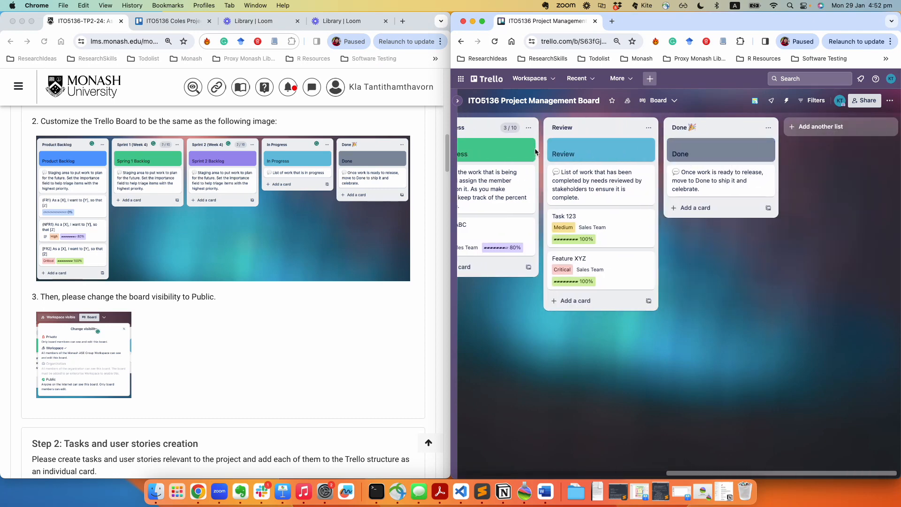
pyautogui.click(649, 127)
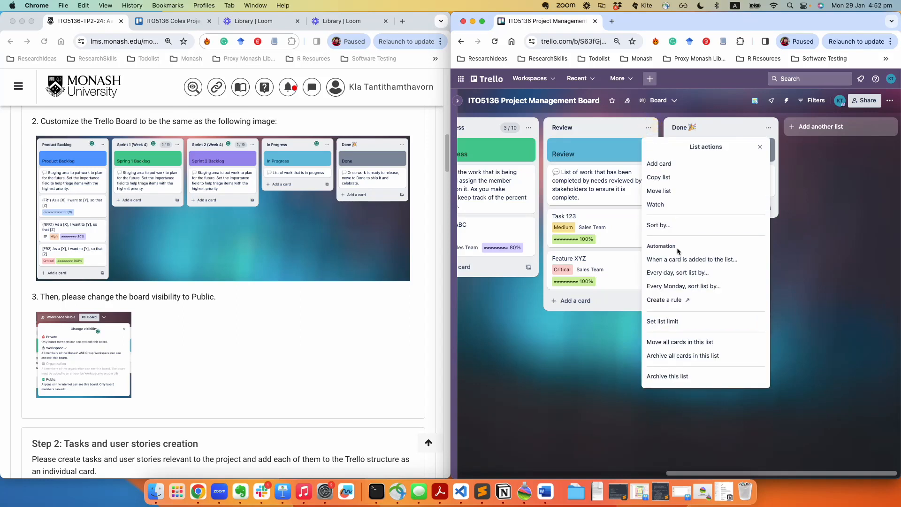
pyautogui.click(694, 376)
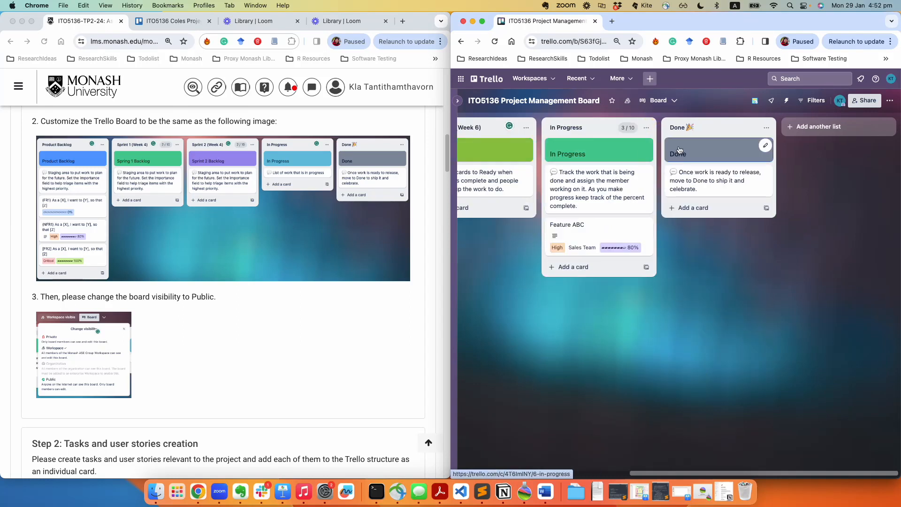
pyautogui.click(641, 227)
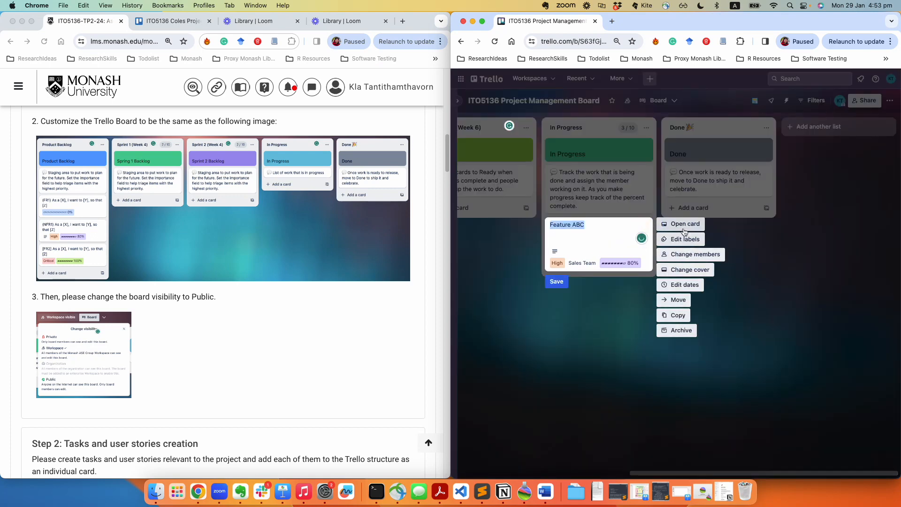
pyautogui.click(683, 330)
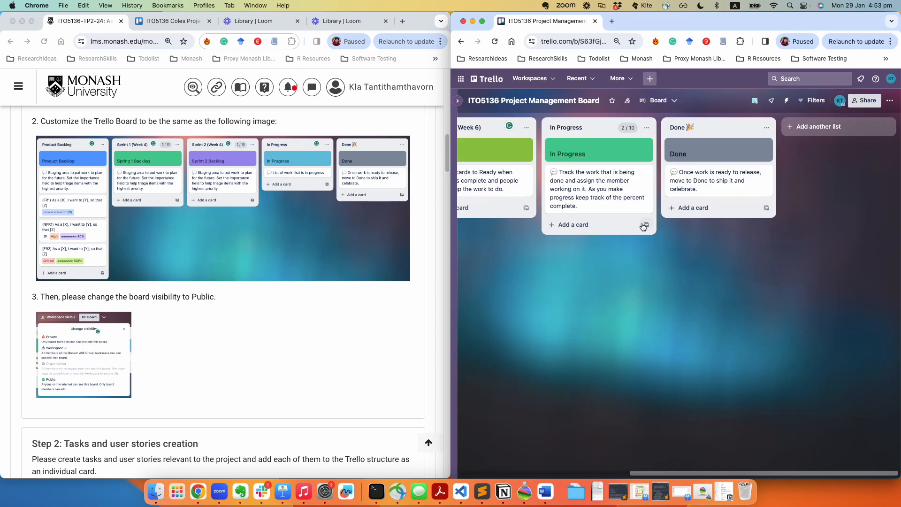
# - Inspect the staging-area card in the Backlog list, then look across the board's remaining lists
pyautogui.hscroll(-6, 590, 291)
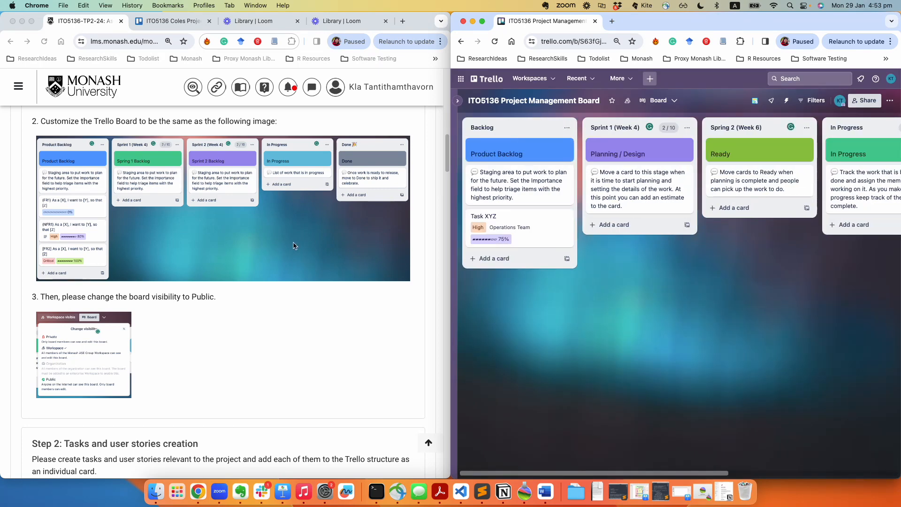
pyautogui.click(506, 190)
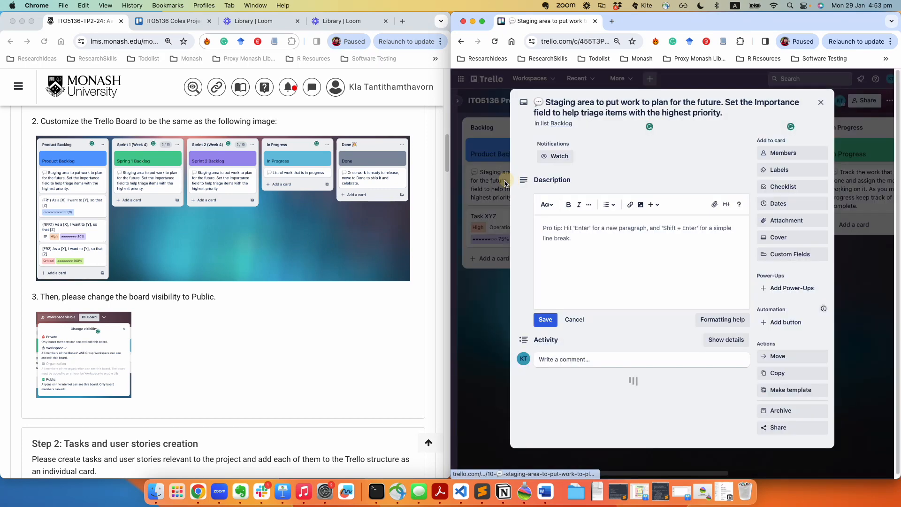
pyautogui.click(567, 111)
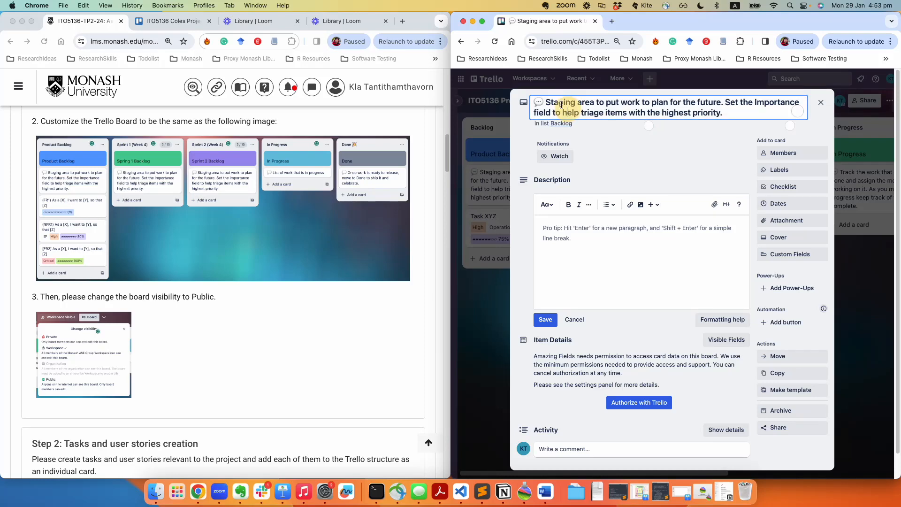
pyautogui.click(474, 298)
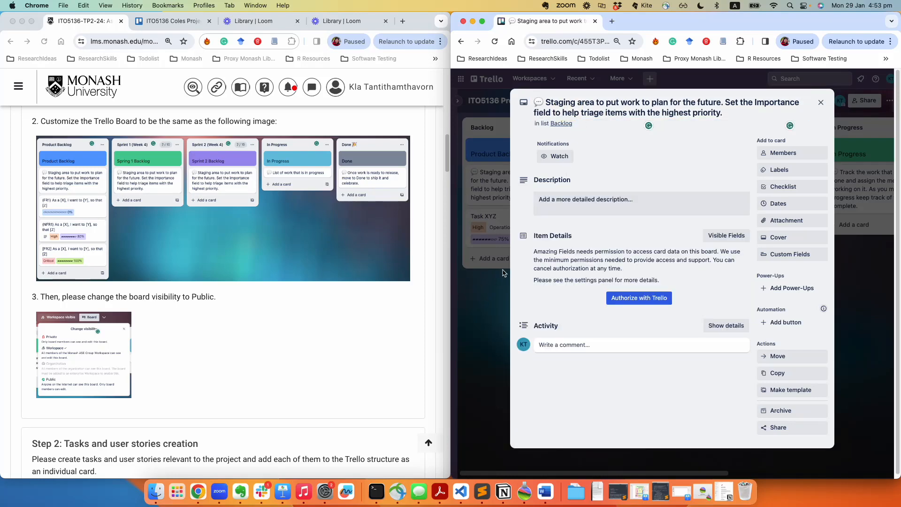
pyautogui.click(821, 102)
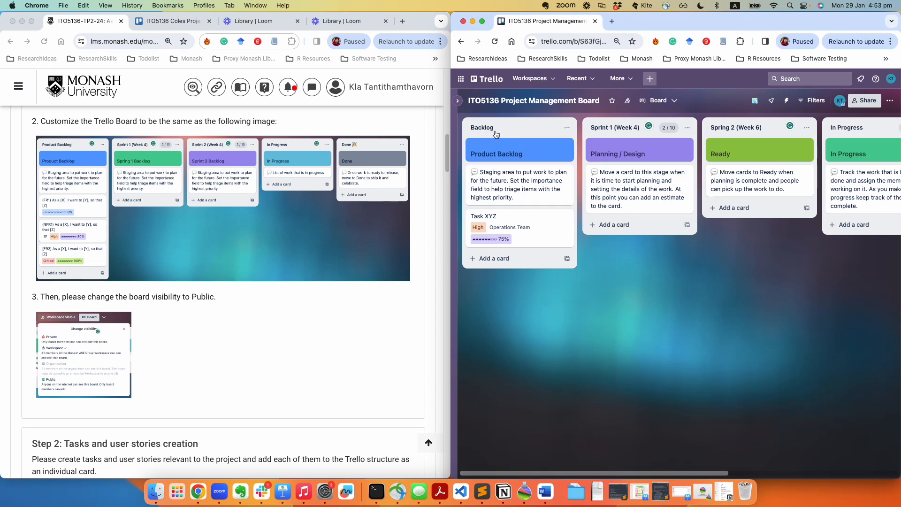
pyautogui.hscroll(3, 563, 188)
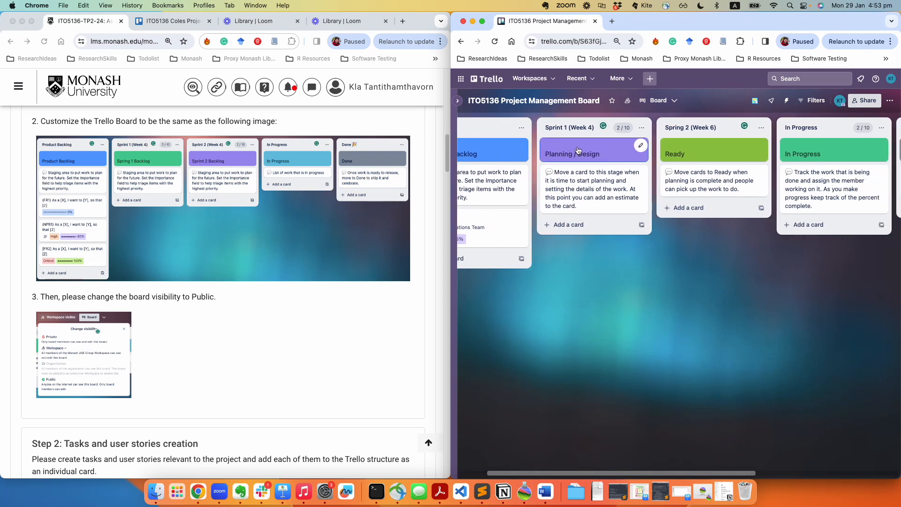
pyautogui.hscroll(4, 610, 225)
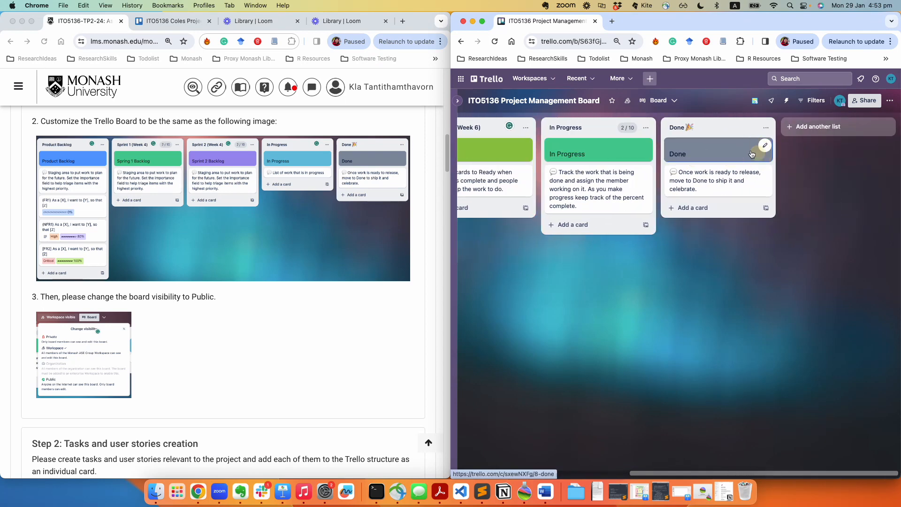
pyautogui.hscroll(-6, 599, 244)
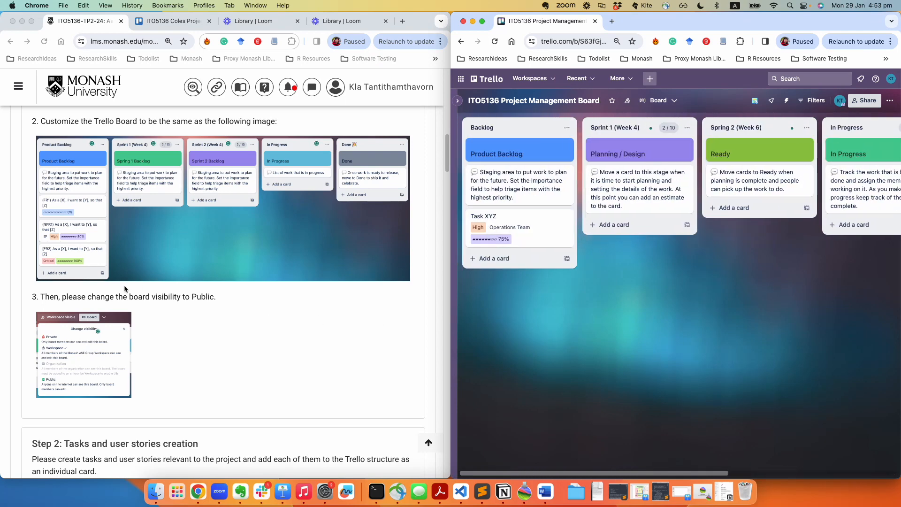
pyautogui.moveTo(73, 297); pyautogui.dragTo(144, 296)
pyautogui.click(183, 296)
pyautogui.click(676, 100)
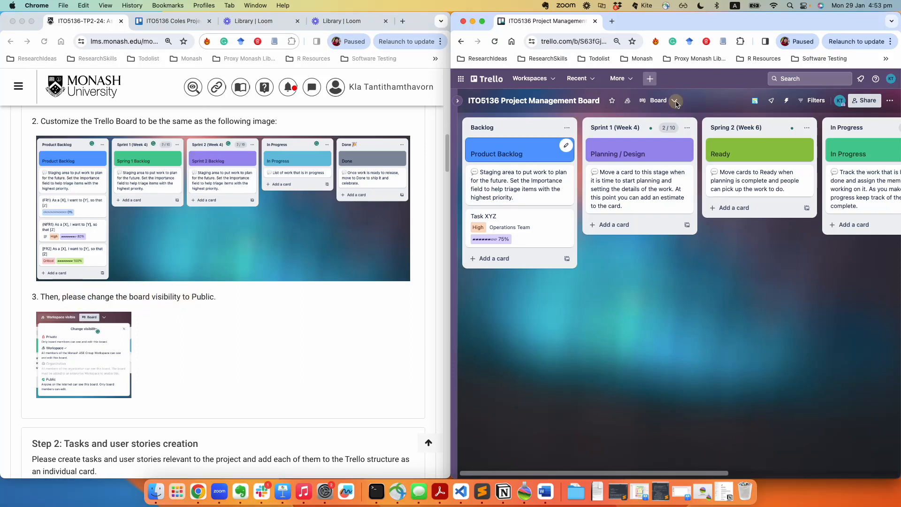
pyautogui.click(659, 101)
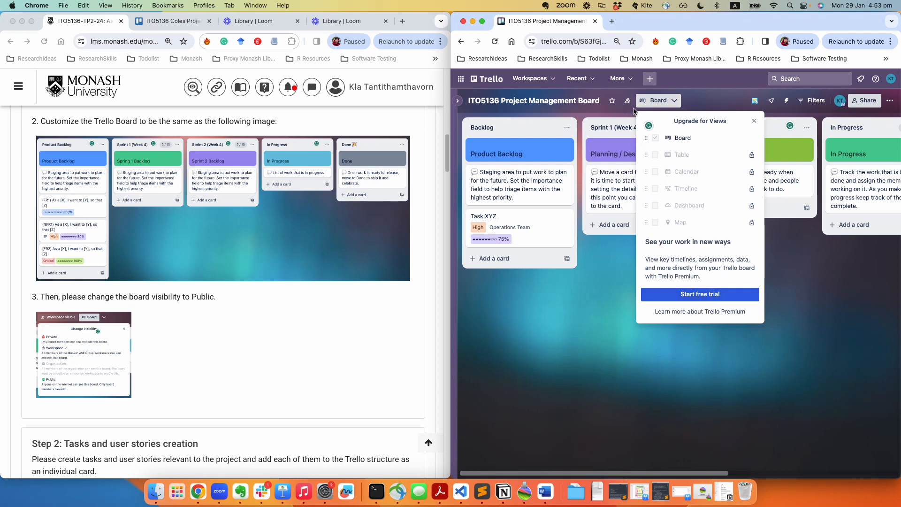
pyautogui.click(659, 104)
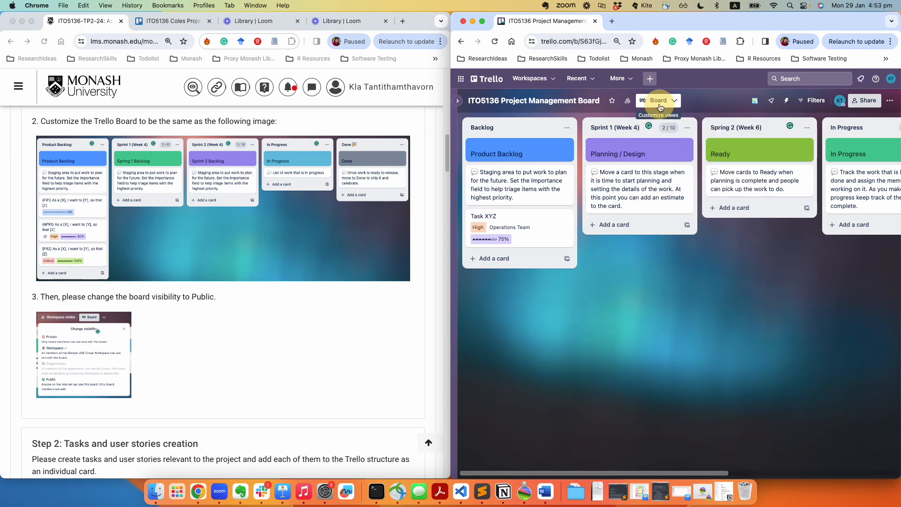
pyautogui.click(660, 104)
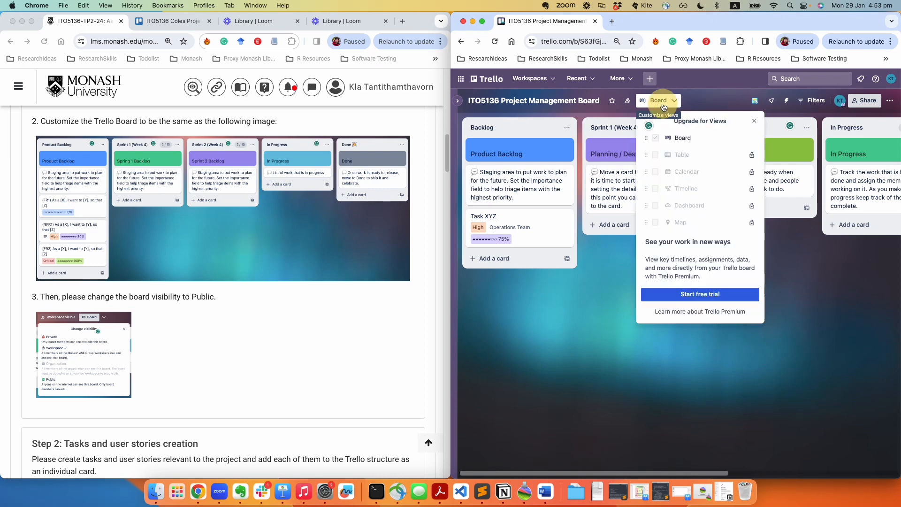
# - Change the board's visibility to Public and confirm making it public
pyautogui.click(627, 101)
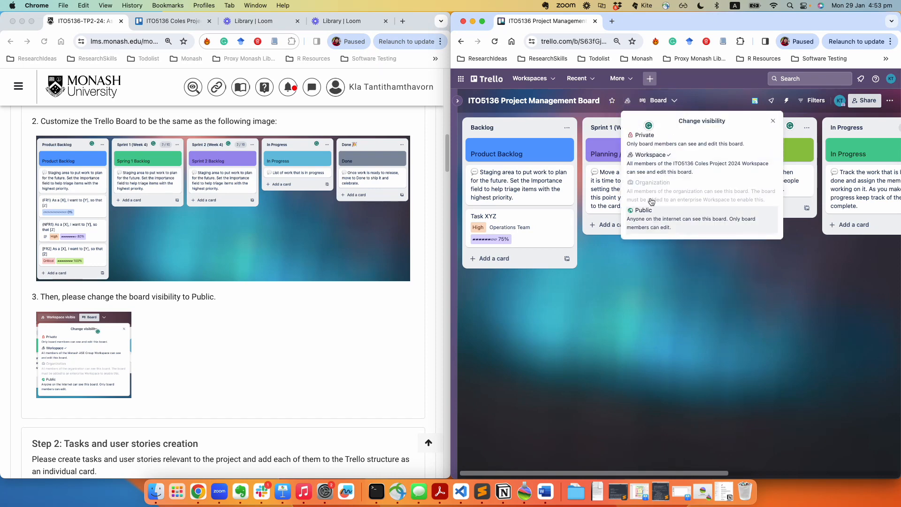
pyautogui.click(628, 100)
pyautogui.click(627, 100)
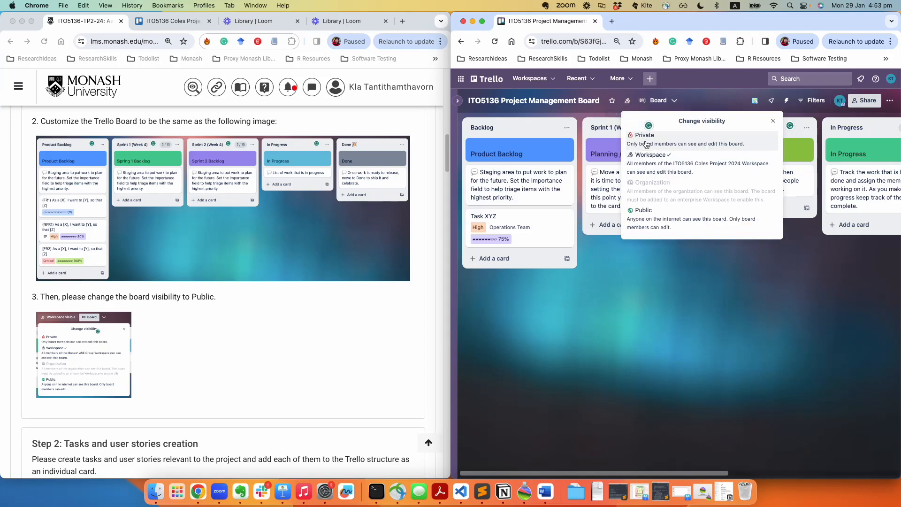
pyautogui.click(646, 210)
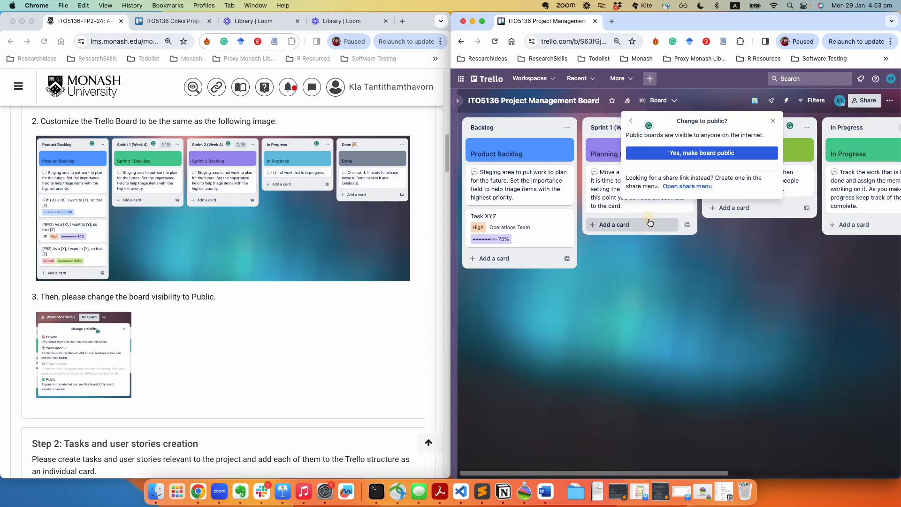
pyautogui.click(704, 153)
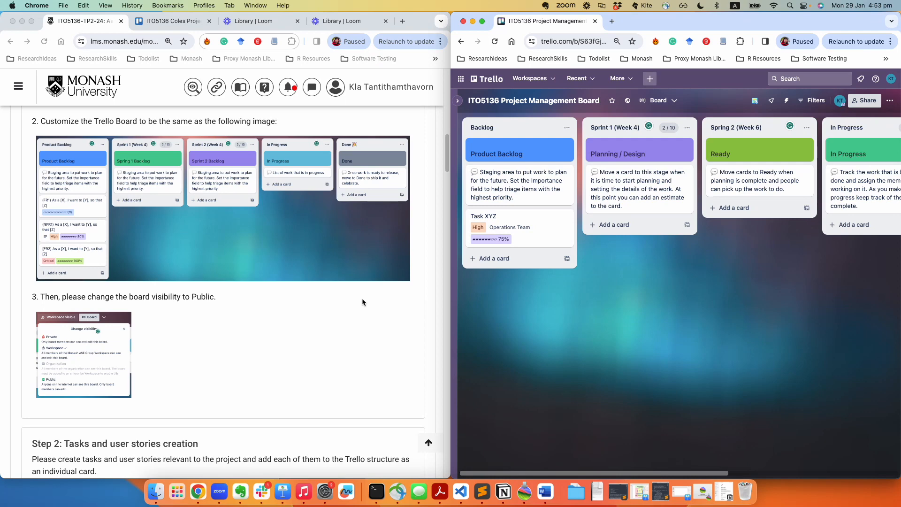
# - Read the Step 2 task requirements in the assessment brief, covering the task name format, the number of tasks and the Product Owner activities
pyautogui.scroll(-5, 302, 339)
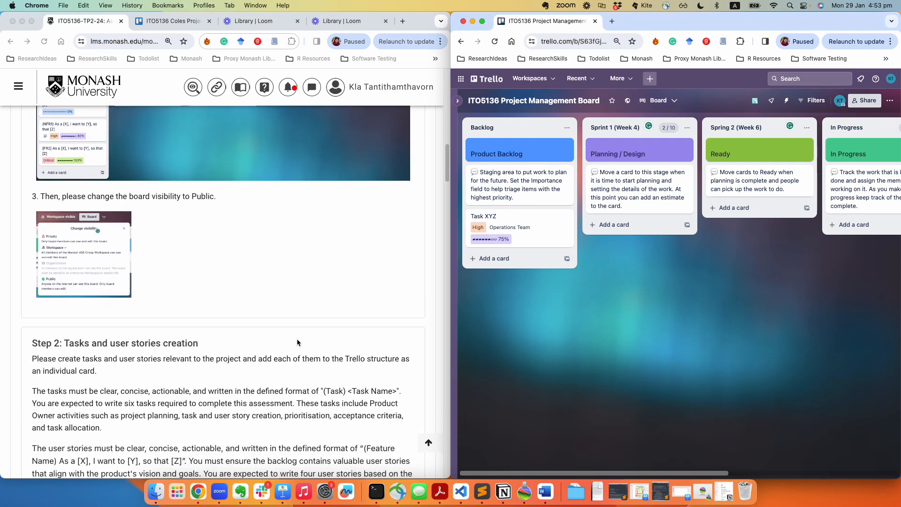
pyautogui.scroll(-2, 297, 339)
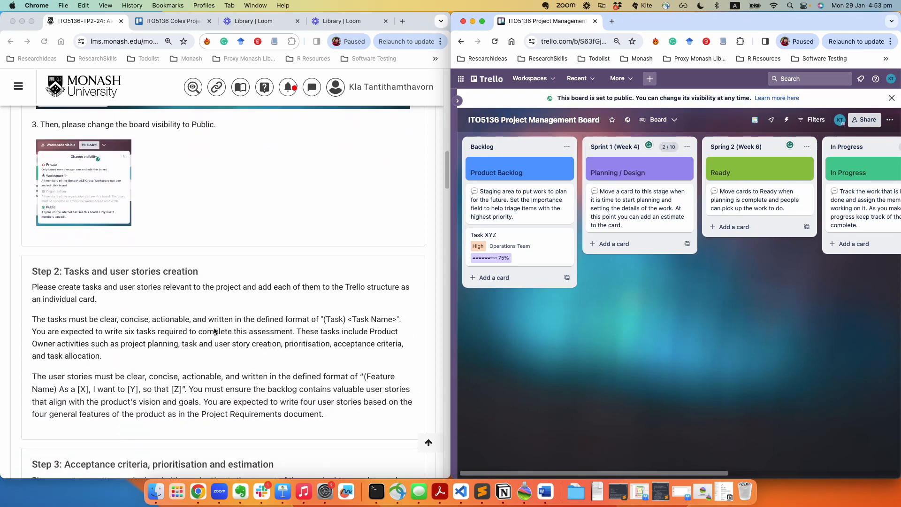
pyautogui.scroll(-5, 214, 331)
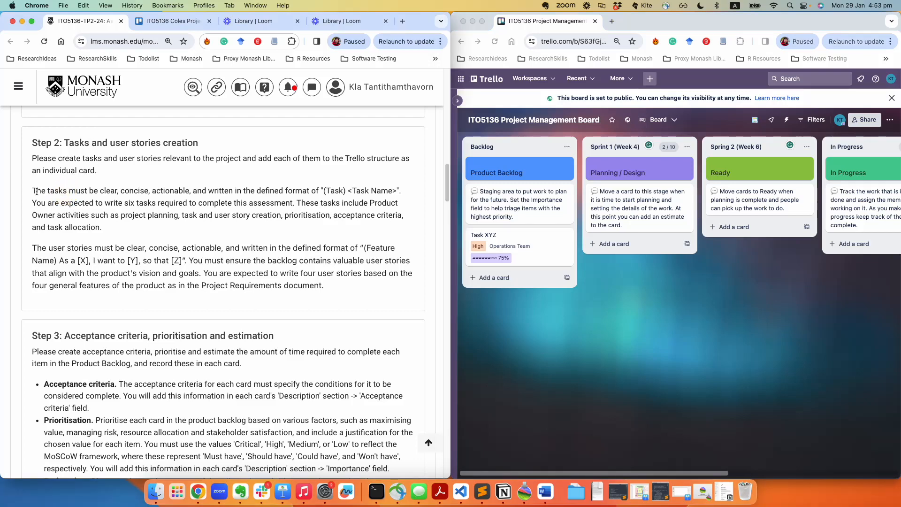
pyautogui.moveTo(33, 190); pyautogui.dragTo(250, 204)
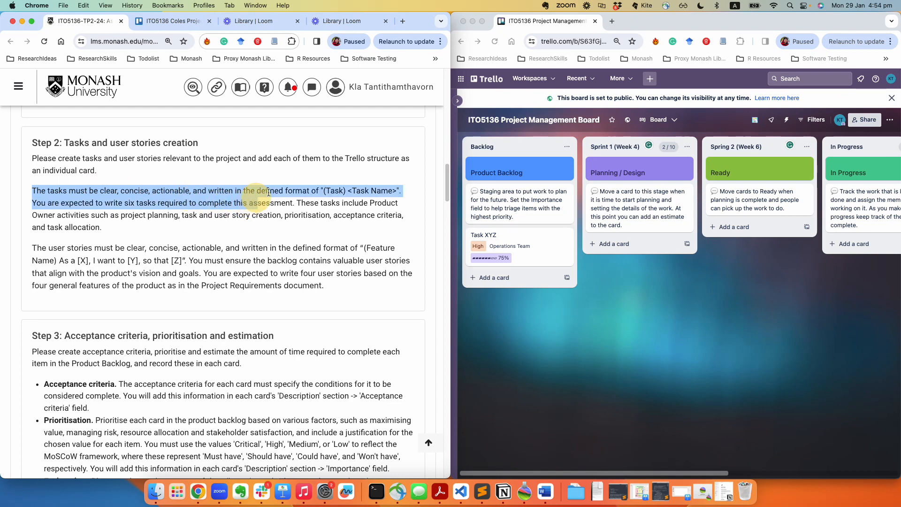
pyautogui.click(334, 189)
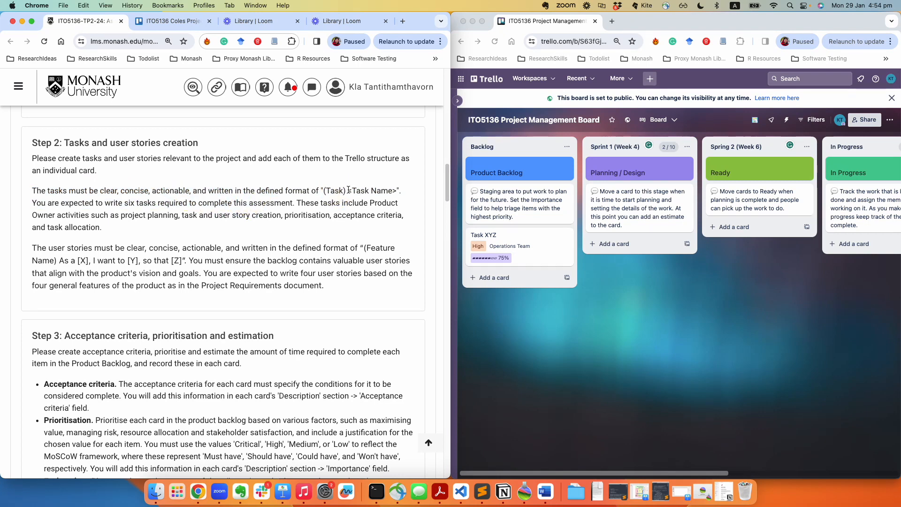
pyautogui.moveTo(348, 190); pyautogui.dragTo(393, 192)
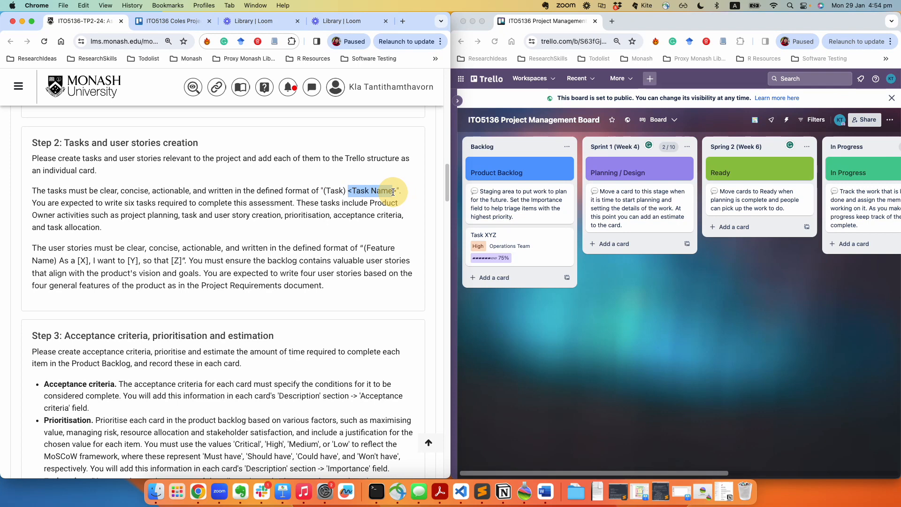
pyautogui.click(262, 202)
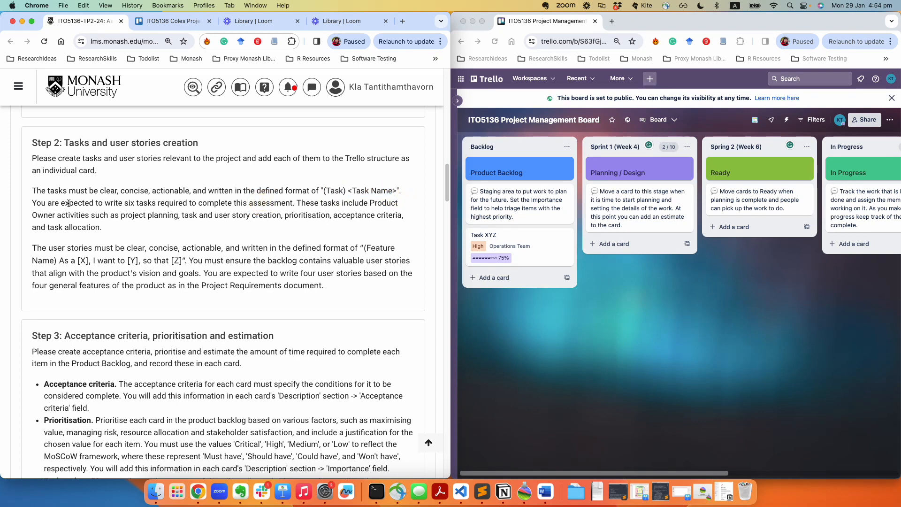
pyautogui.moveTo(48, 202); pyautogui.dragTo(340, 212)
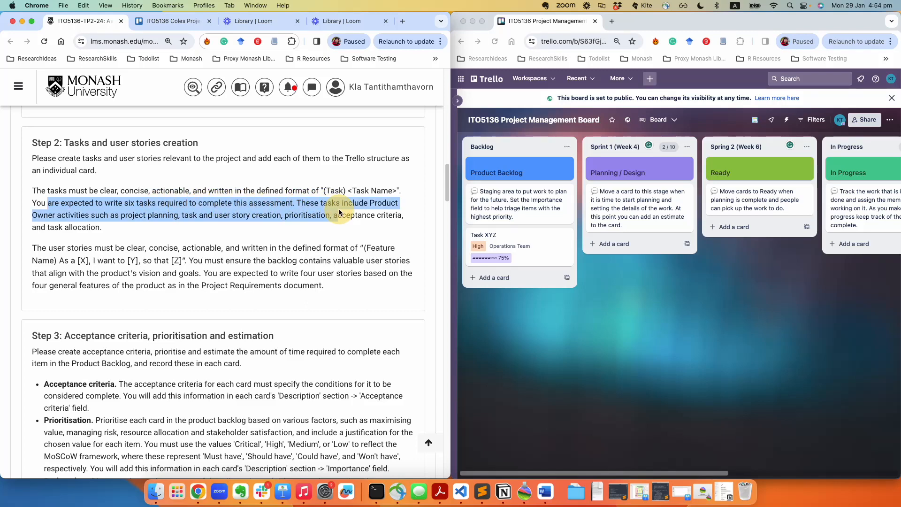
pyautogui.click(140, 212)
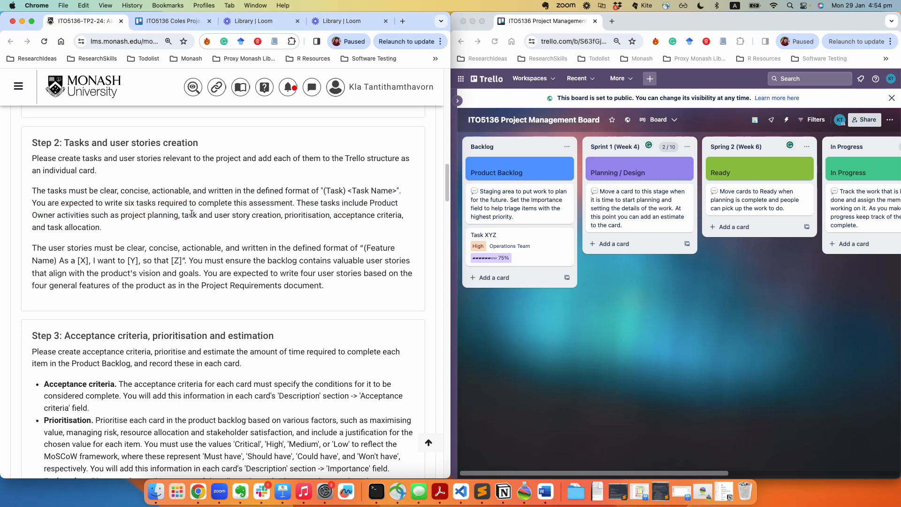
pyautogui.moveTo(182, 215); pyautogui.dragTo(272, 215)
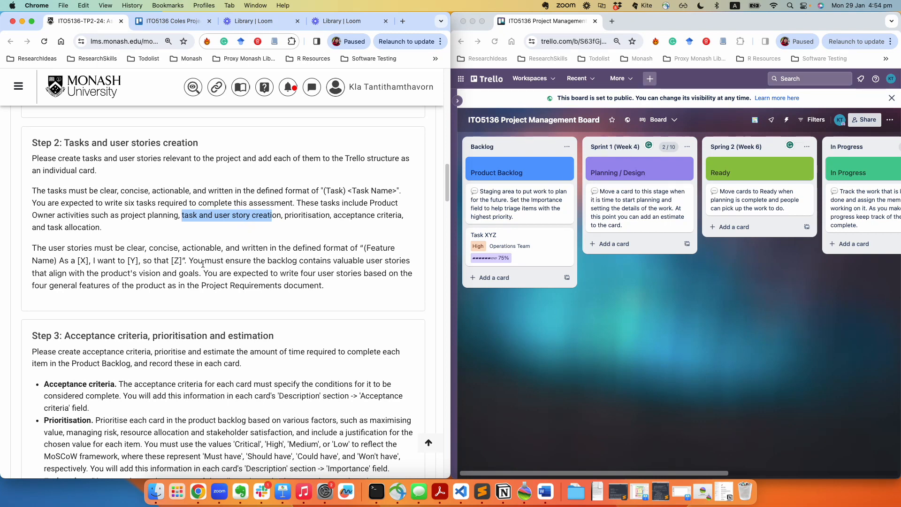
# - Read the user story format and expectations in Step 2, and revisit the assessment overview before returning to that section
pyautogui.scroll(-1, 163, 240)
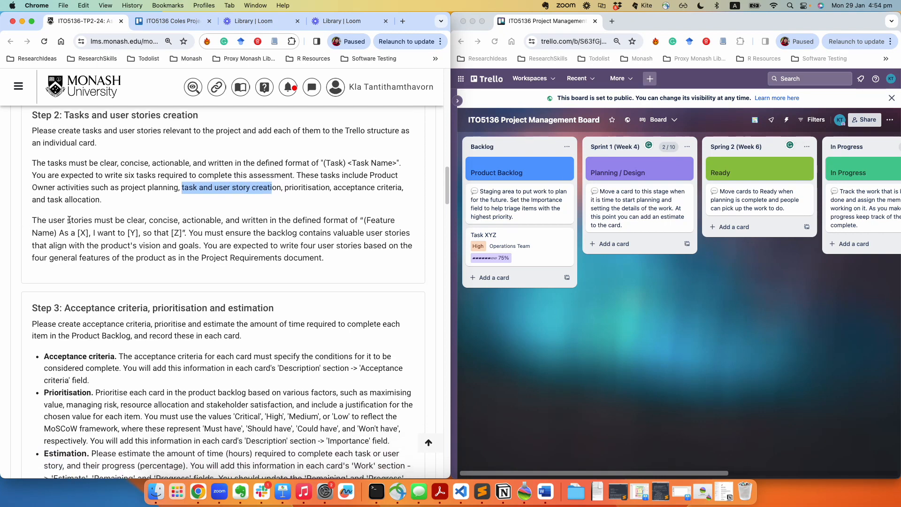
pyautogui.scroll(-1, 56, 216)
pyautogui.click(55, 211)
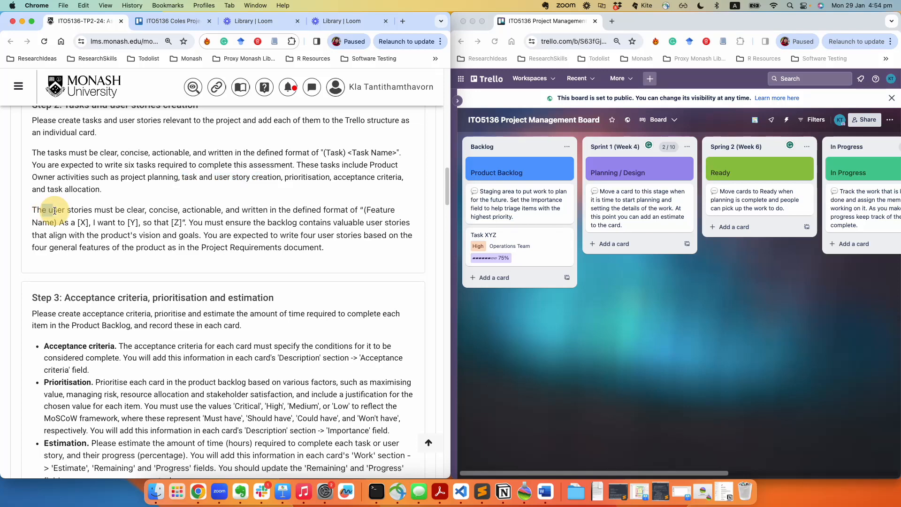
pyautogui.moveTo(58, 211); pyautogui.dragTo(383, 210)
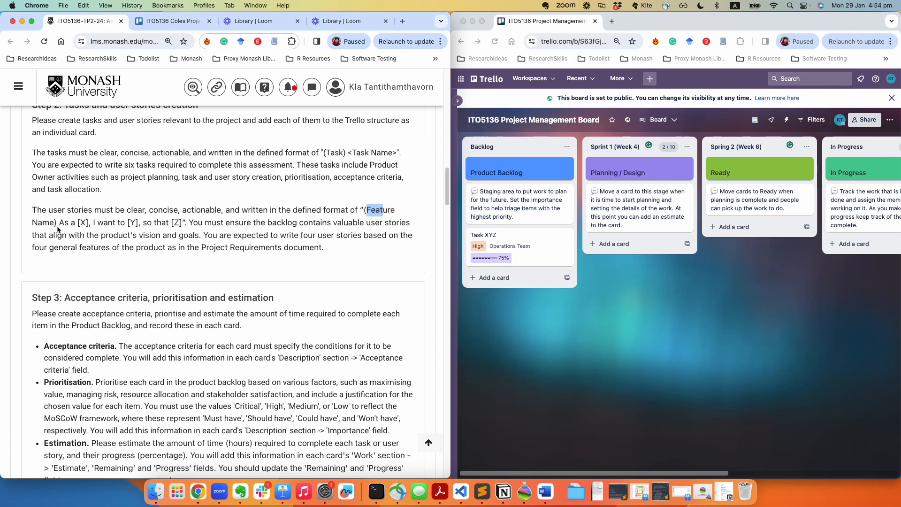
pyautogui.moveTo(60, 222); pyautogui.dragTo(127, 222)
pyautogui.click(167, 222)
pyautogui.moveTo(208, 224); pyautogui.dragTo(365, 226)
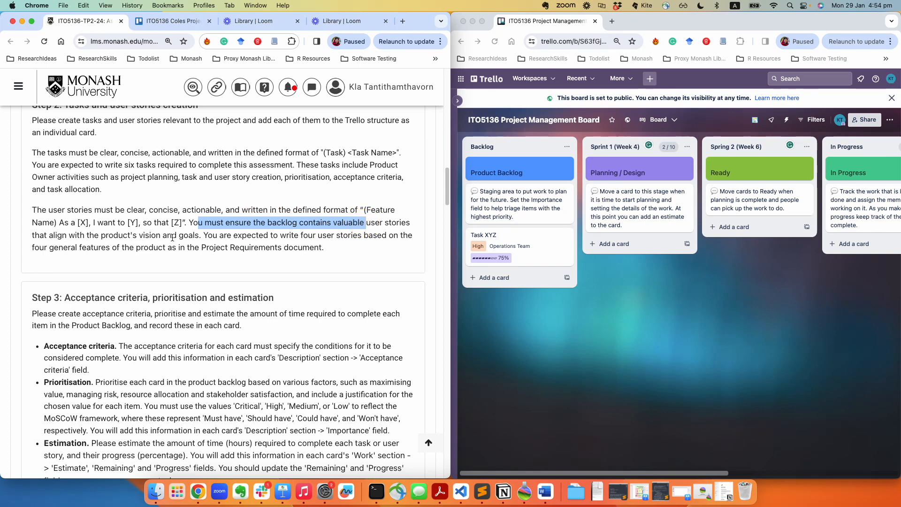
pyautogui.scroll(20, 93, 190)
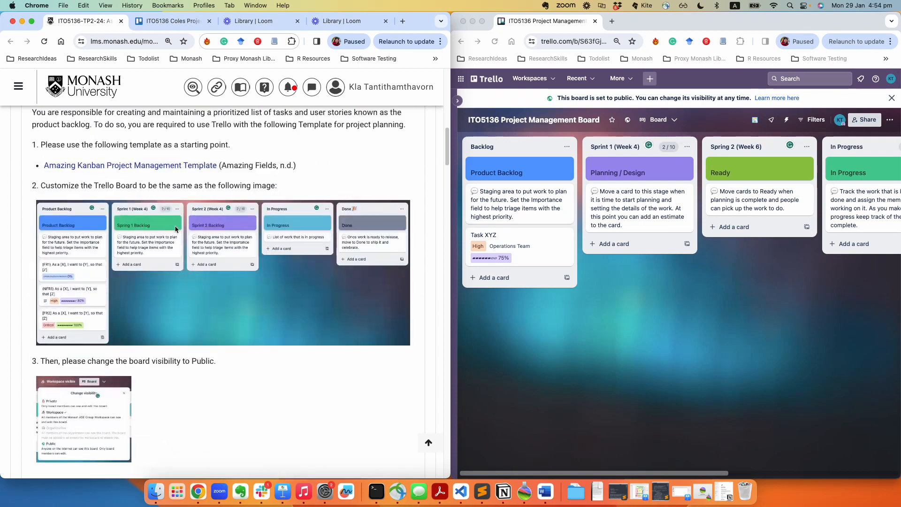
pyautogui.scroll(3, 93, 191)
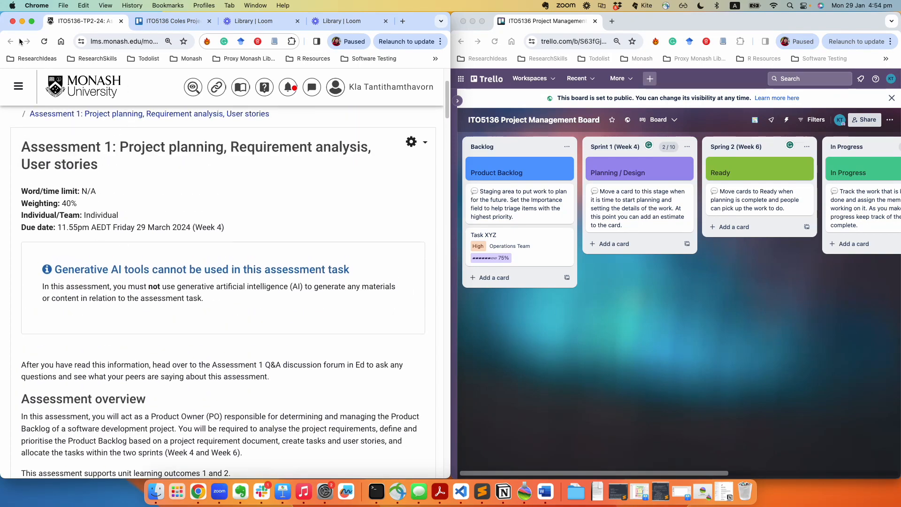
pyautogui.scroll(-20, 159, 371)
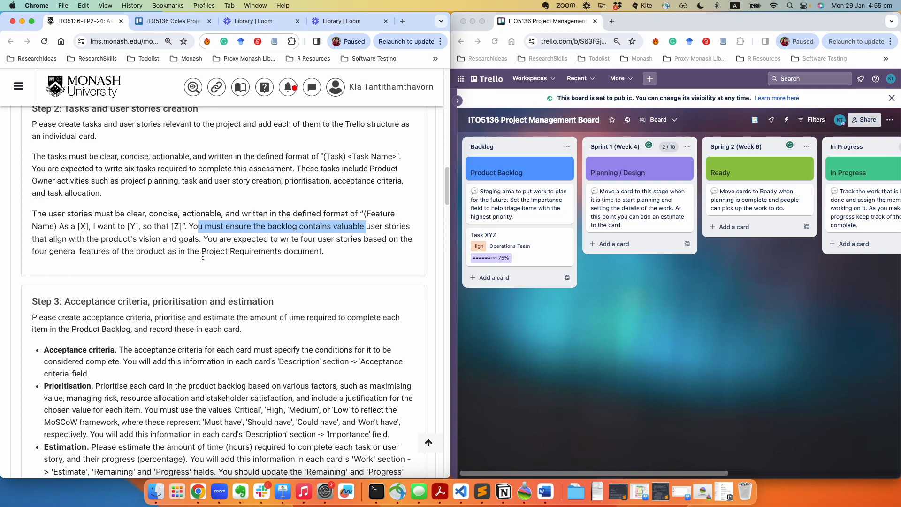
pyautogui.scroll(-2, 239, 261)
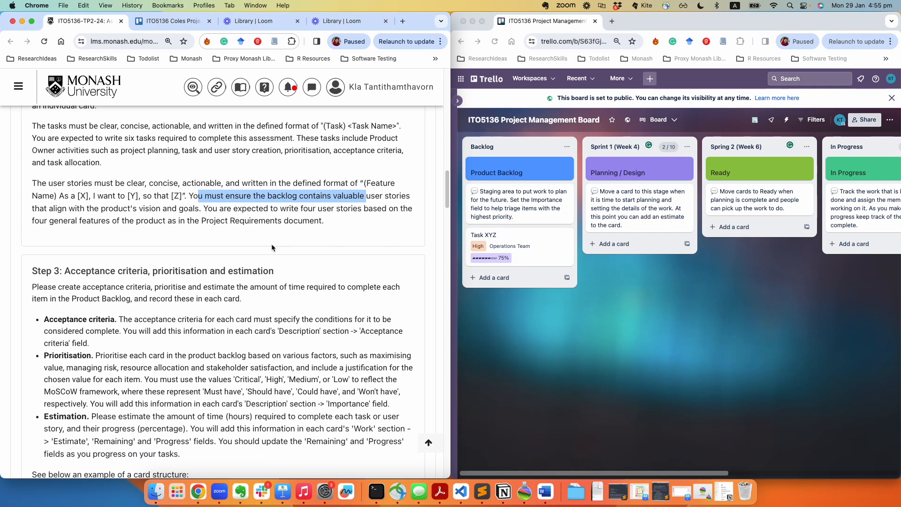
# - Rename the Task XYZ card in the Backlog list as "As a ??, I want to ??, so that ??."
pyautogui.click(503, 239)
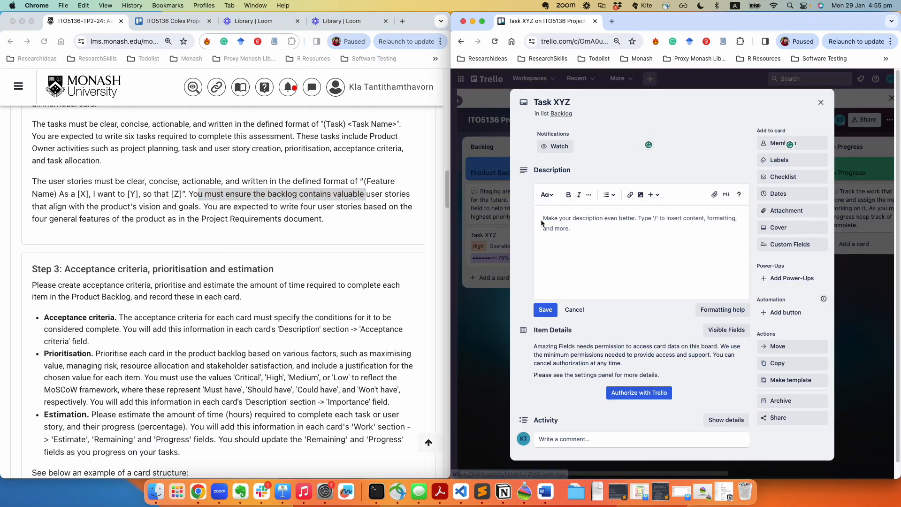
pyautogui.click(556, 102)
pyautogui.write('As')
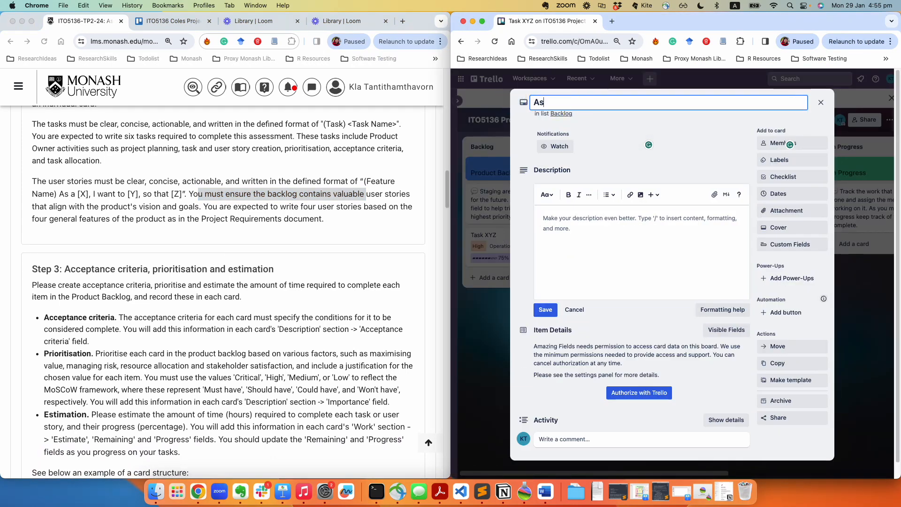
pyautogui.write(' a ??, I want to ??, so that ??.')
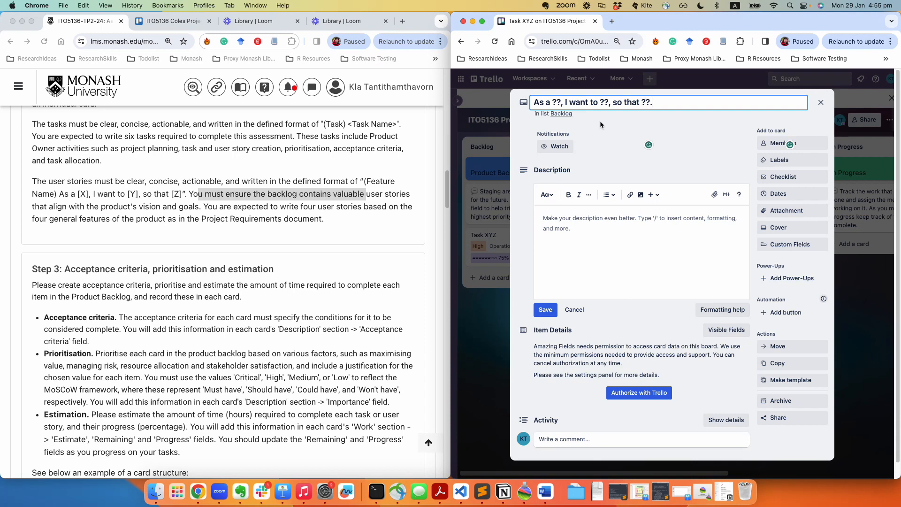
pyautogui.click(634, 249)
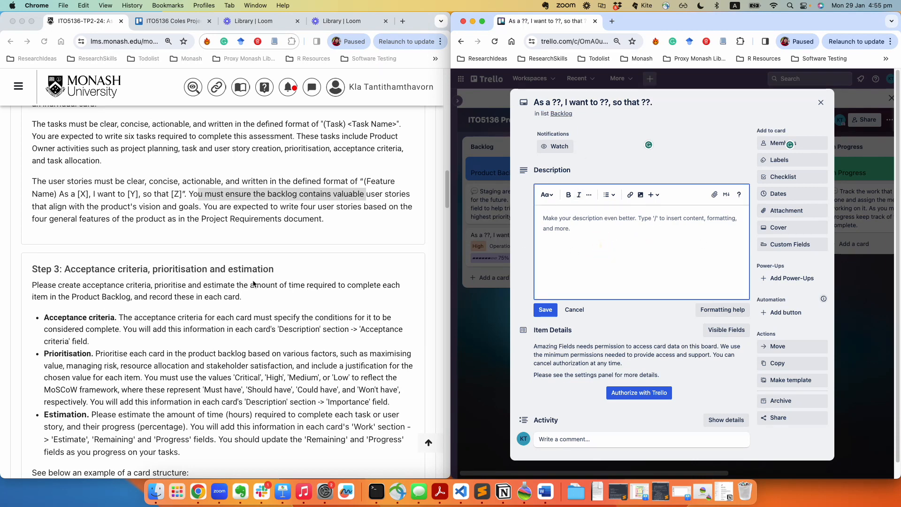
# - Prefix the user story card's title with the feature name "(Shopping Cart)", following the format in the assessment brief
pyautogui.scroll(-4, 13, 385)
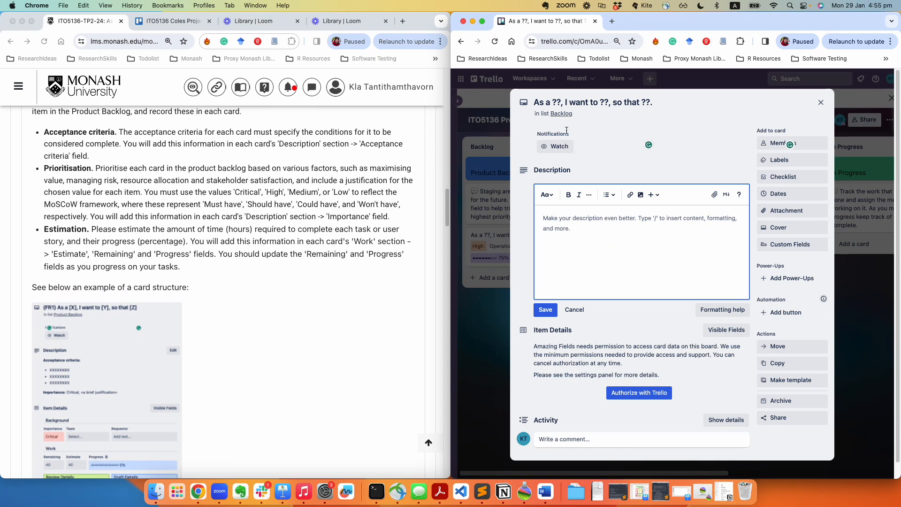
pyautogui.click(560, 102)
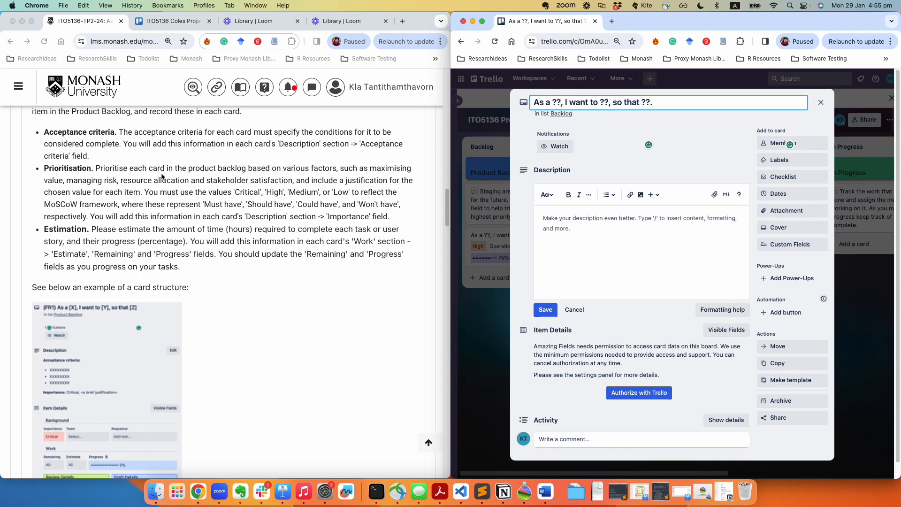
pyautogui.scroll(5, 161, 177)
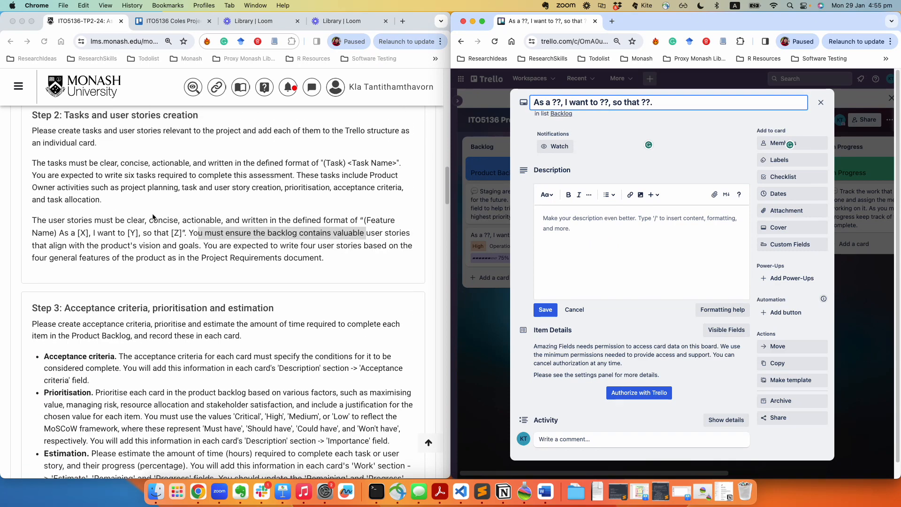
pyautogui.write('() ')
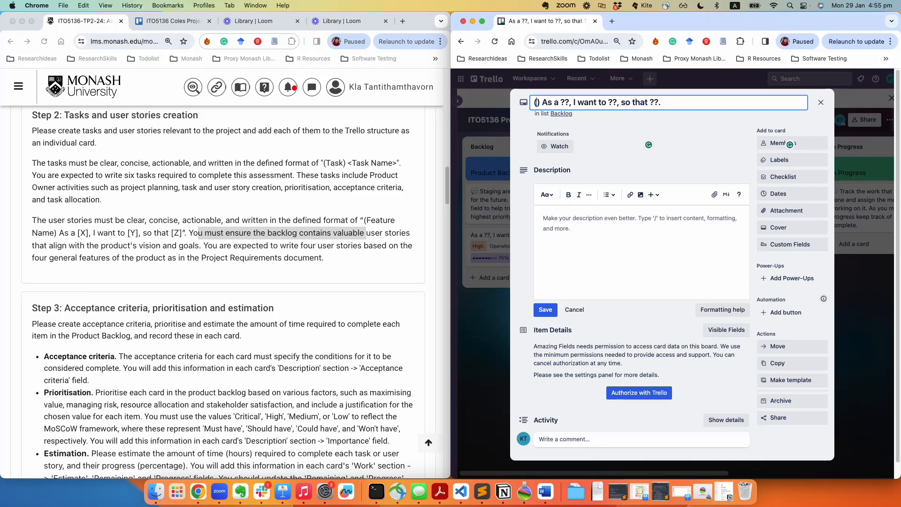
pyautogui.write('Shopping')
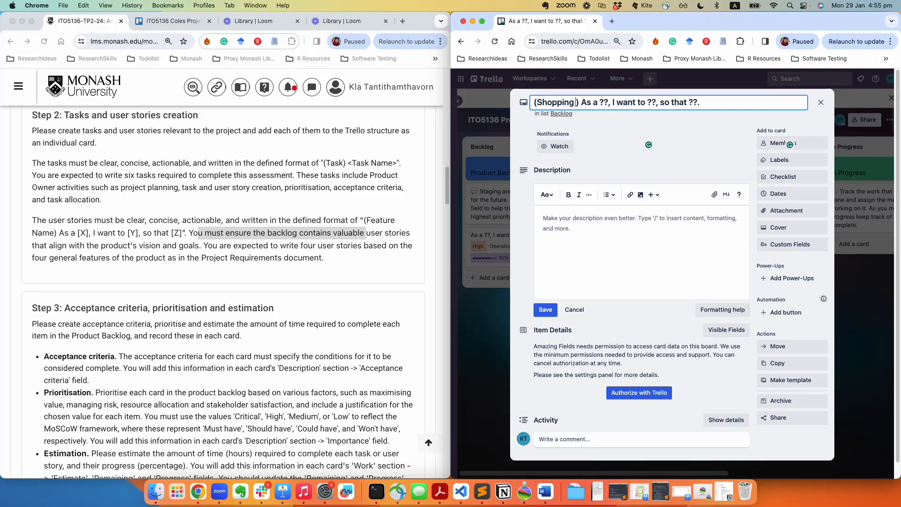
pyautogui.write(' Cart')
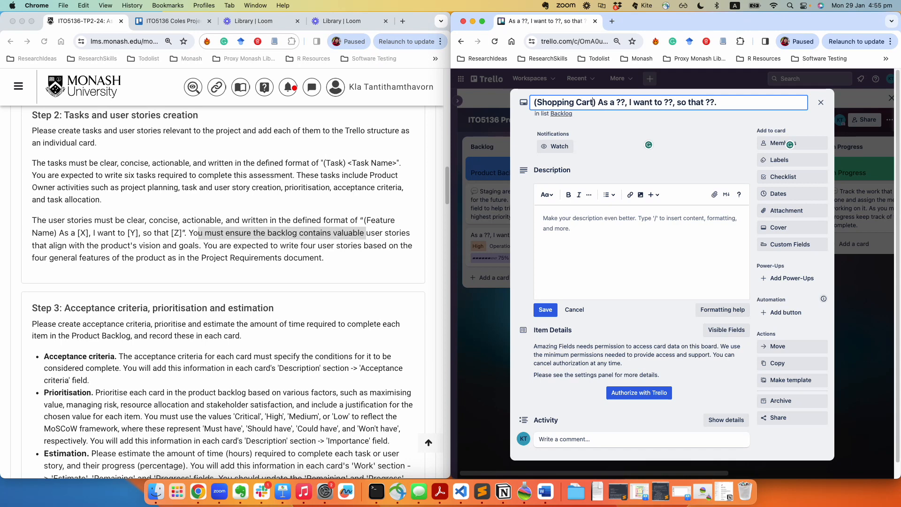
pyautogui.click(361, 410)
# - Draft the card's description with an "Acceptance Criteria" heading, three placeholder bullets "??", "???" and "??", and an "Importance:" line
pyautogui.scroll(-10, 199, 299)
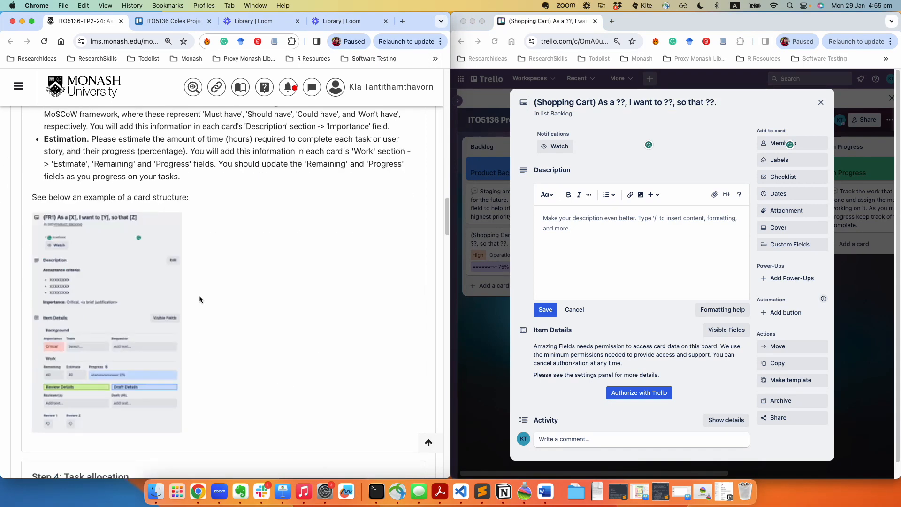
pyautogui.click(559, 266)
pyautogui.scroll(1, 73, 254)
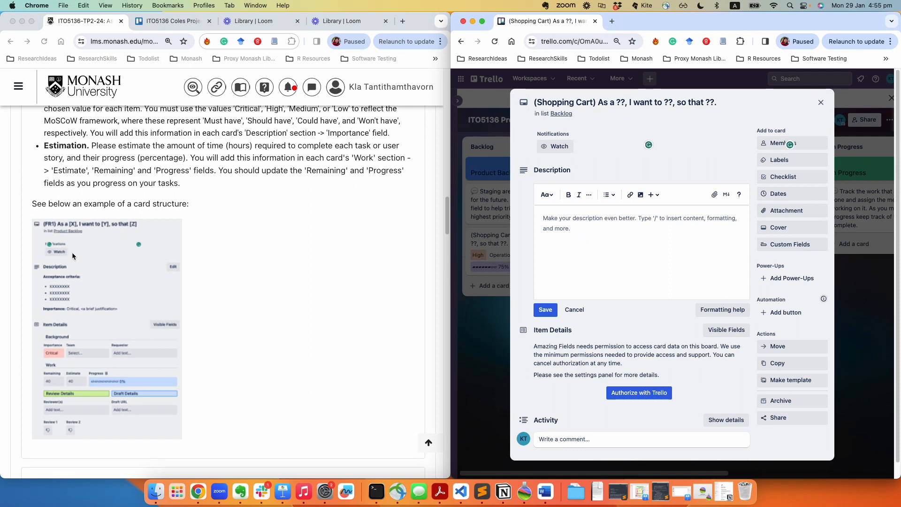
pyautogui.click(592, 235)
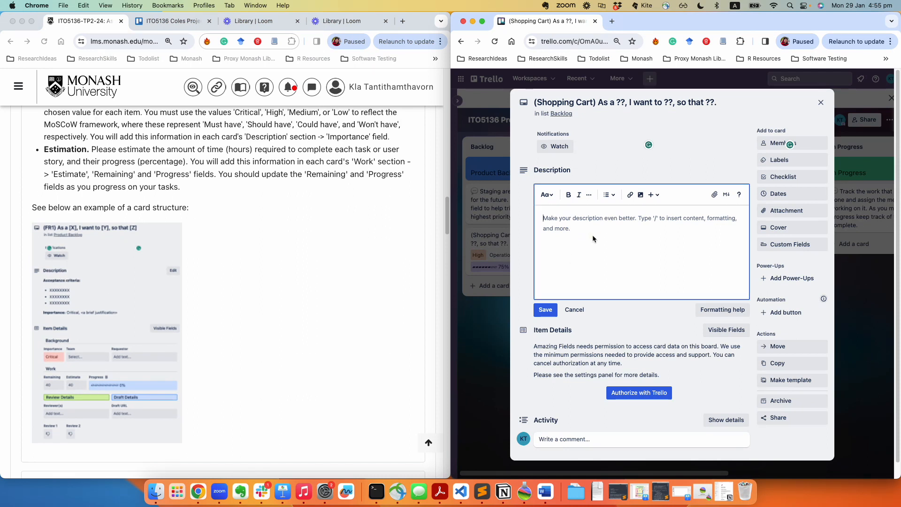
pyautogui.write('Acceptance Criteria')
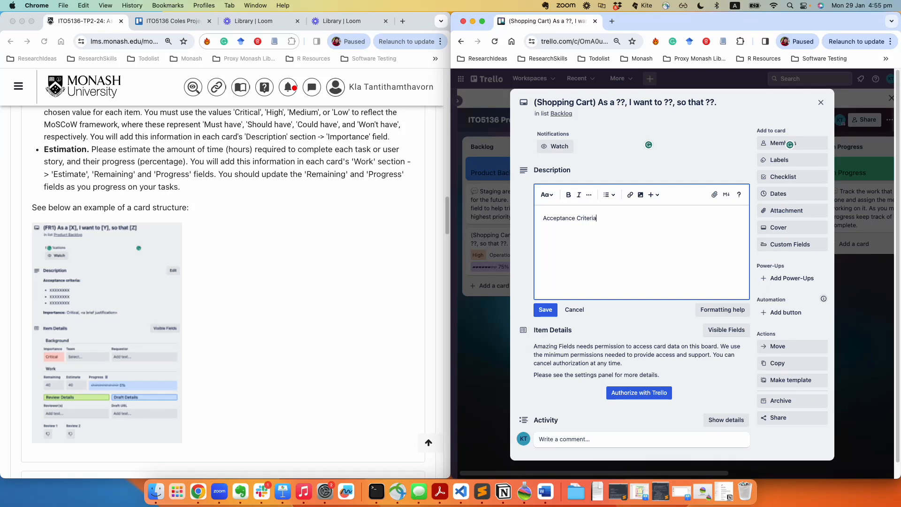
pyautogui.write('- ')
pyautogui.write('?')
pyautogui.press('Return')
pyautogui.press('Return')
pyautogui.write('Impo')
# - Read the Prioritisation requirements in Step 3, including the permitted importance values, their MoSCoW equivalents and the example card structure
pyautogui.scroll(5, 234, 282)
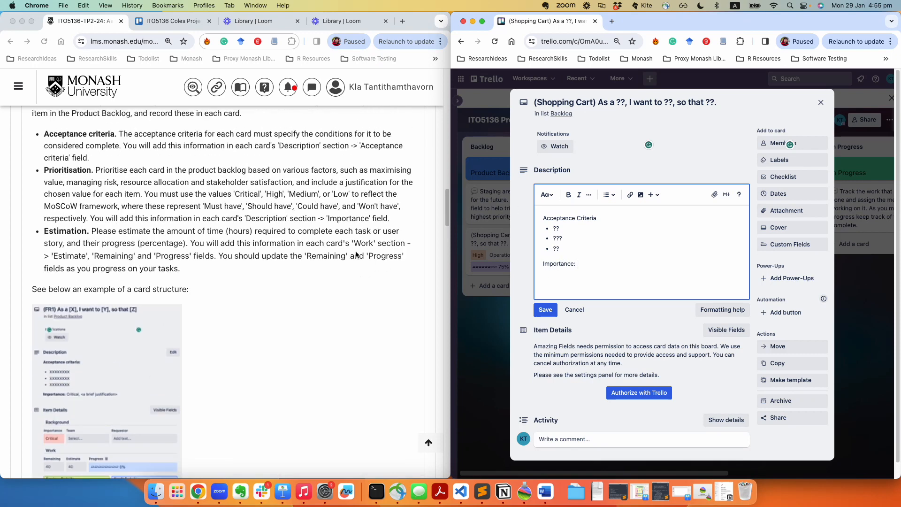
pyautogui.click(105, 245)
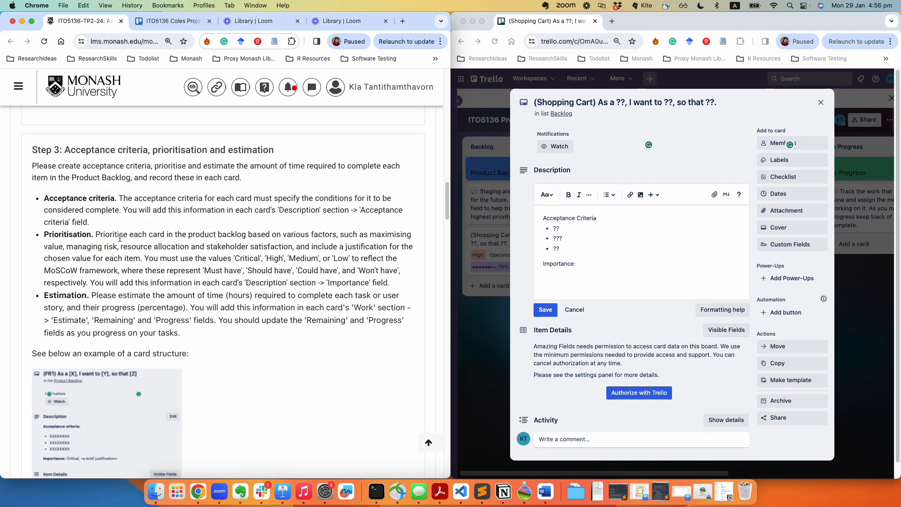
pyautogui.moveTo(99, 237); pyautogui.dragTo(294, 246)
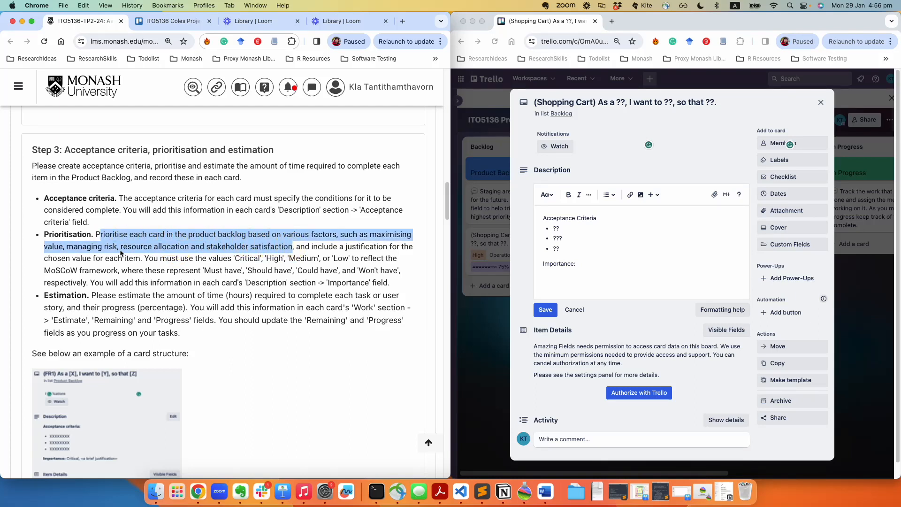
pyautogui.click(99, 253)
pyautogui.click(56, 247)
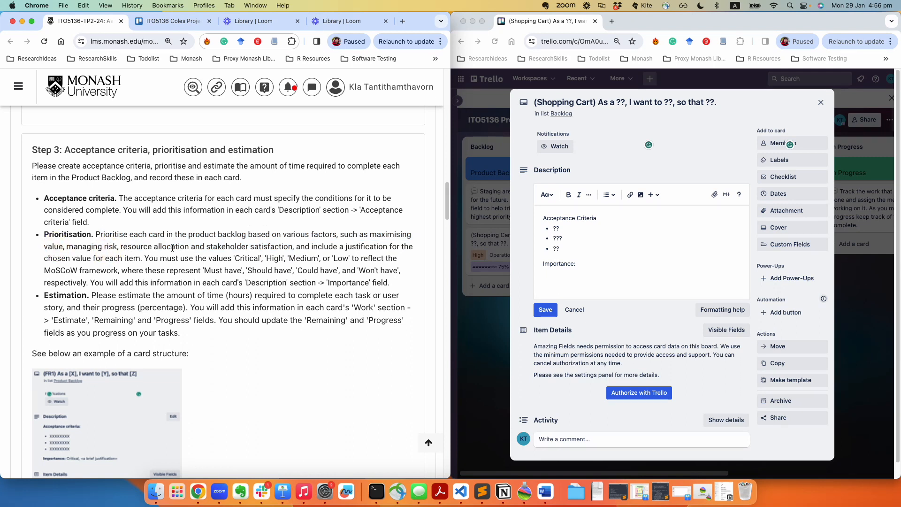
pyautogui.moveTo(234, 247); pyautogui.dragTo(338, 247)
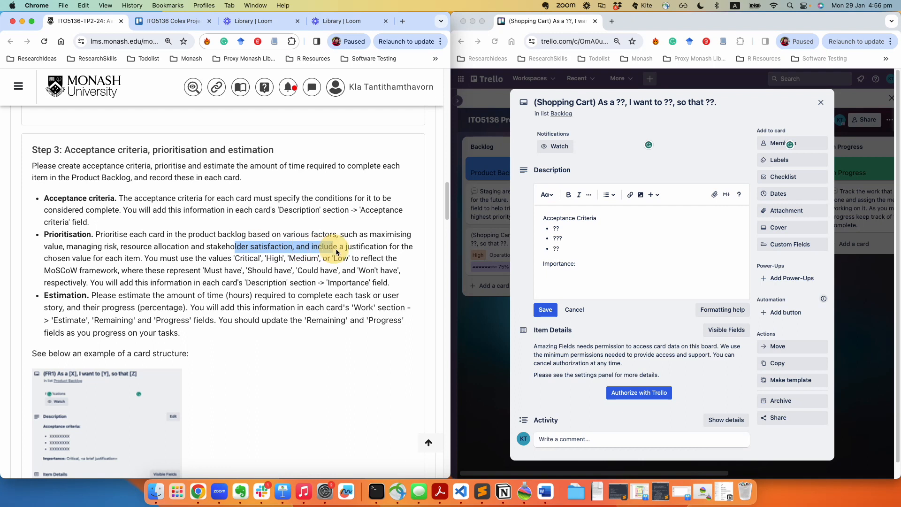
pyautogui.click(210, 260)
pyautogui.click(166, 259)
pyautogui.scroll(-1, 215, 244)
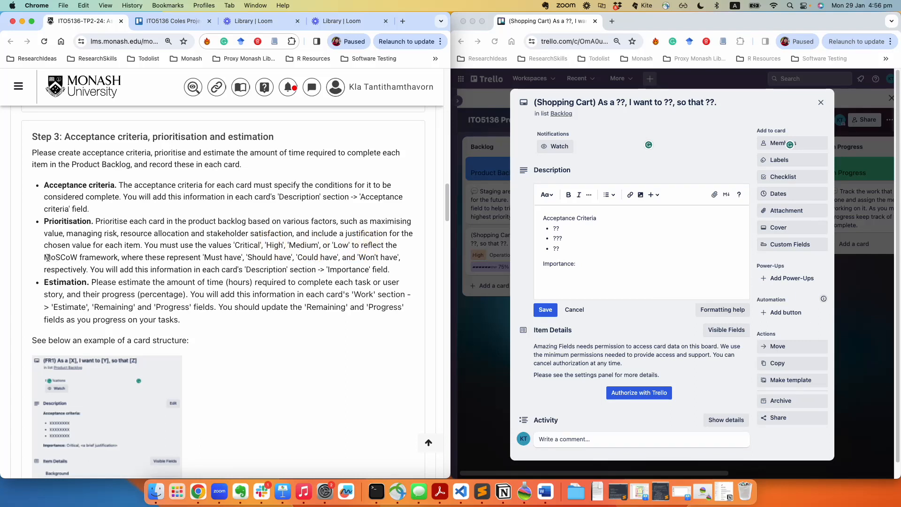
pyautogui.moveTo(48, 258); pyautogui.dragTo(89, 257)
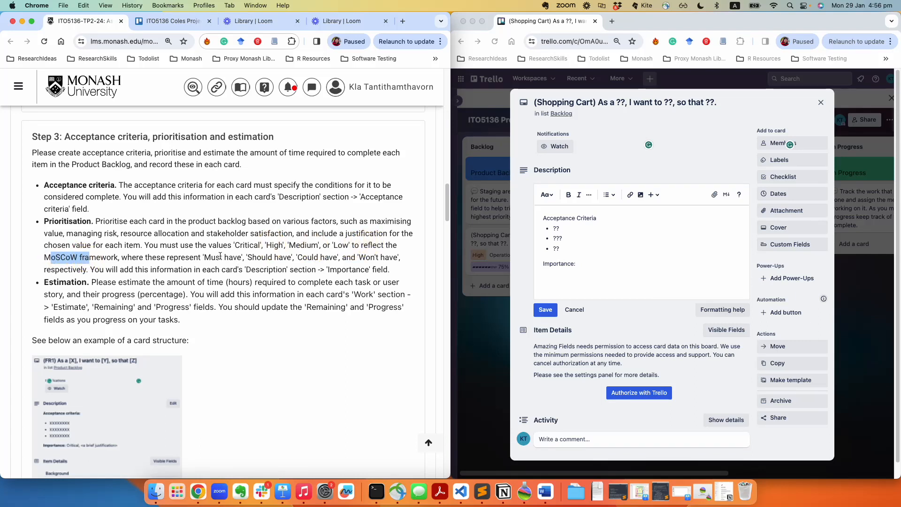
pyautogui.click(96, 273)
pyautogui.scroll(-5, 96, 273)
pyautogui.scroll(-1, 608, 288)
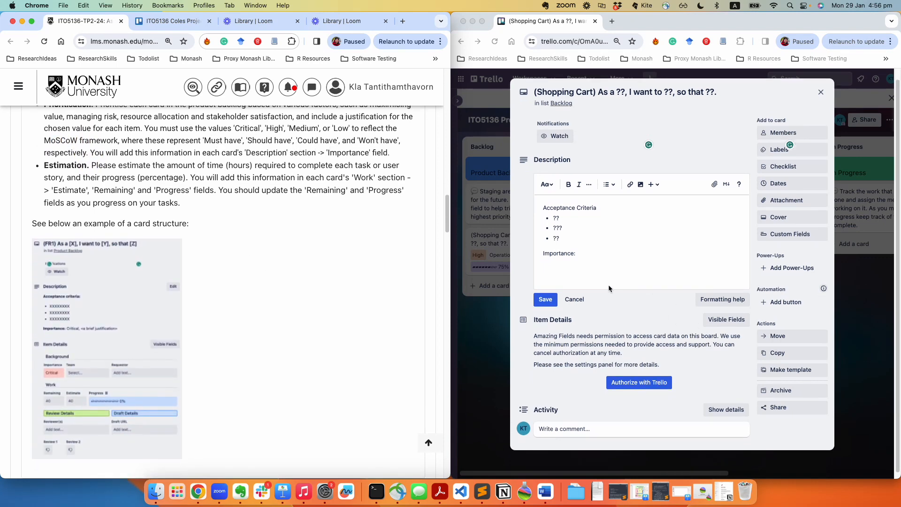
pyautogui.click(563, 253)
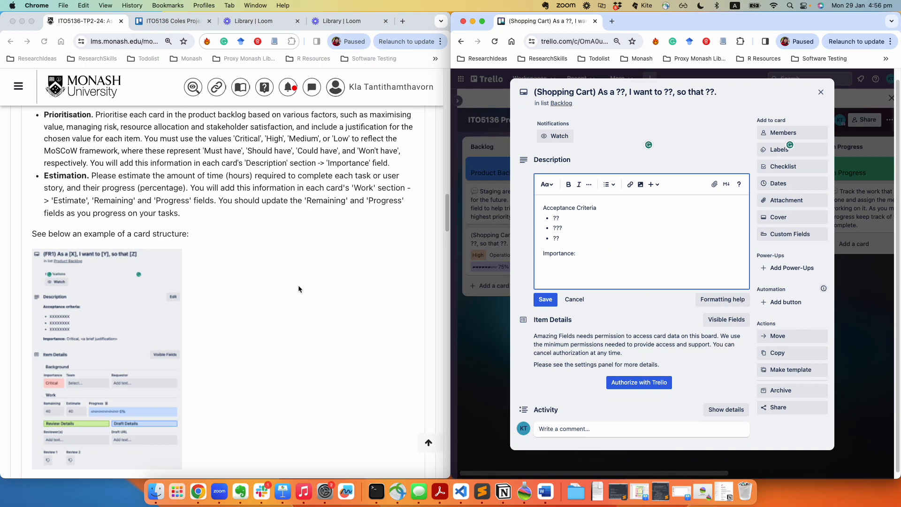
pyautogui.scroll(-1, 624, 306)
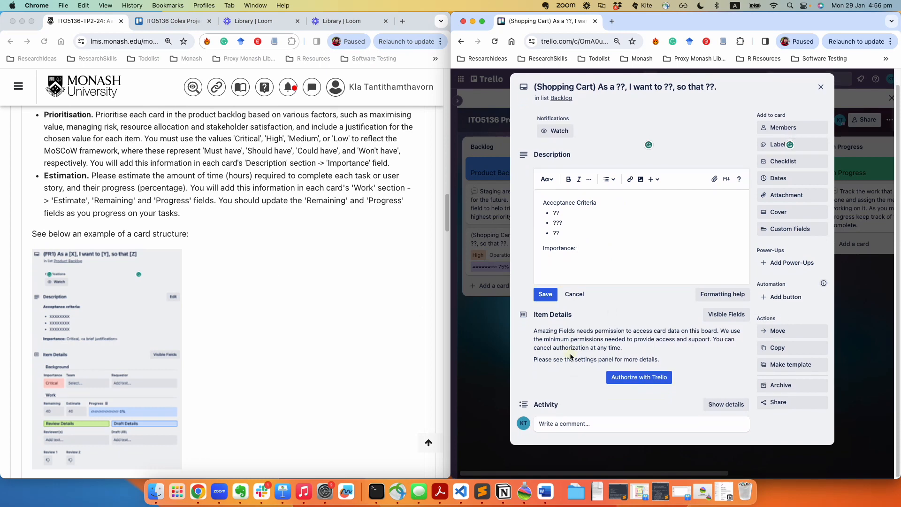
pyautogui.scroll(1, 257, 291)
pyautogui.click(637, 377)
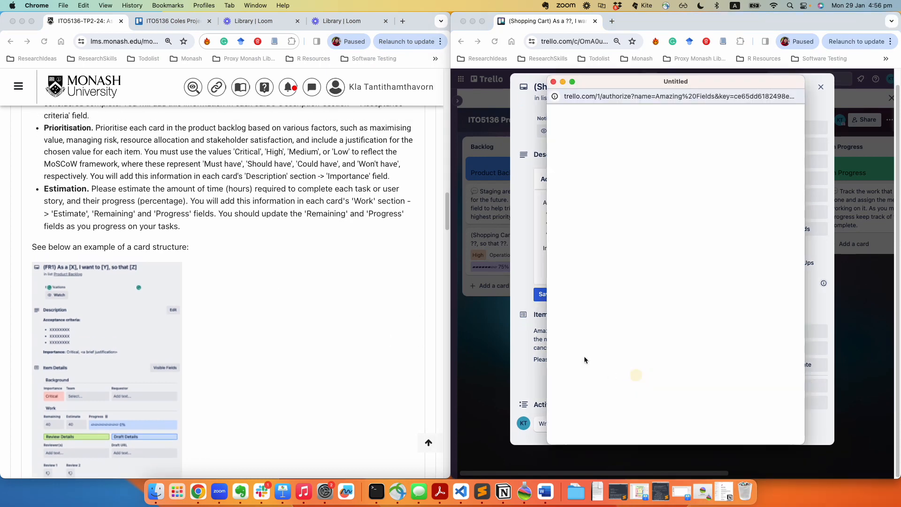
pyautogui.click(554, 82)
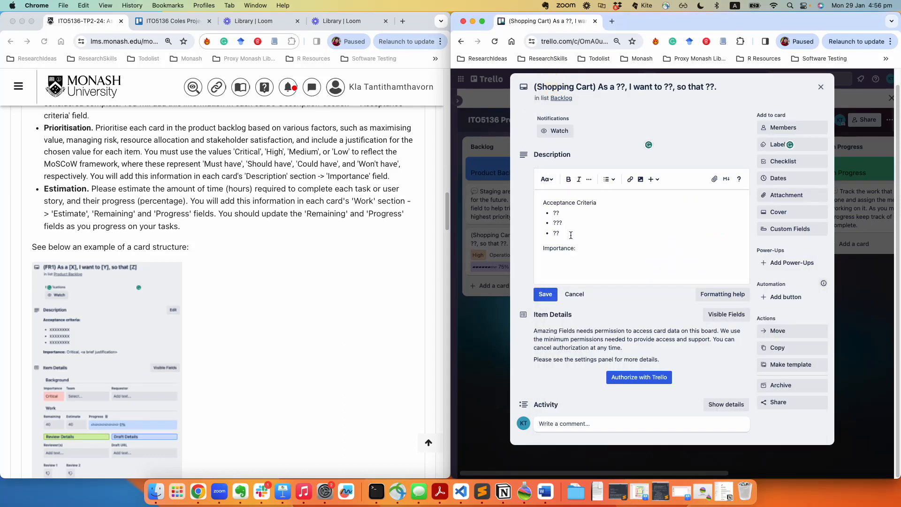
# - Complete the description's Importance line with "Must have. (why this feature is a "must have"?)"
pyautogui.click(581, 247)
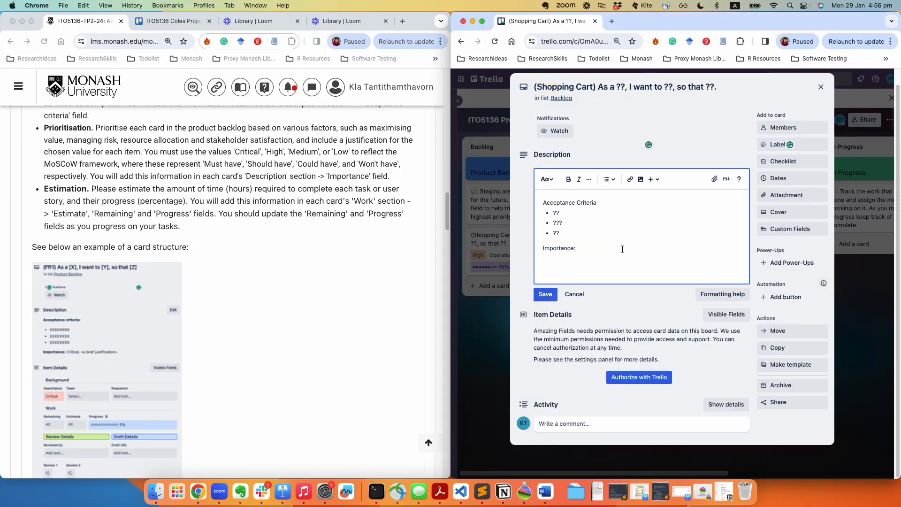
pyautogui.write('Must ')
pyautogui.write('huab')
pyautogui.write('. (why')
pyautogui.write(' this ')
pyautogui.write('feature is mu')
pyautogui.write('st have?')
pyautogui.click(657, 248)
pyautogui.press('Right')
pyautogui.write('a \'"')
# - Check the Item Details in the brief's example card and authorize Amazing Fields to access the Trello account
pyautogui.click(287, 242)
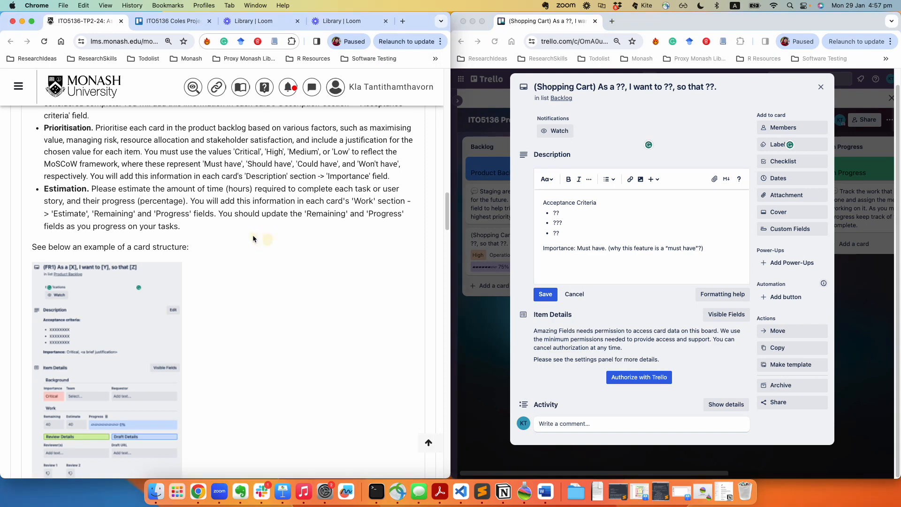
pyautogui.scroll(-4, 224, 254)
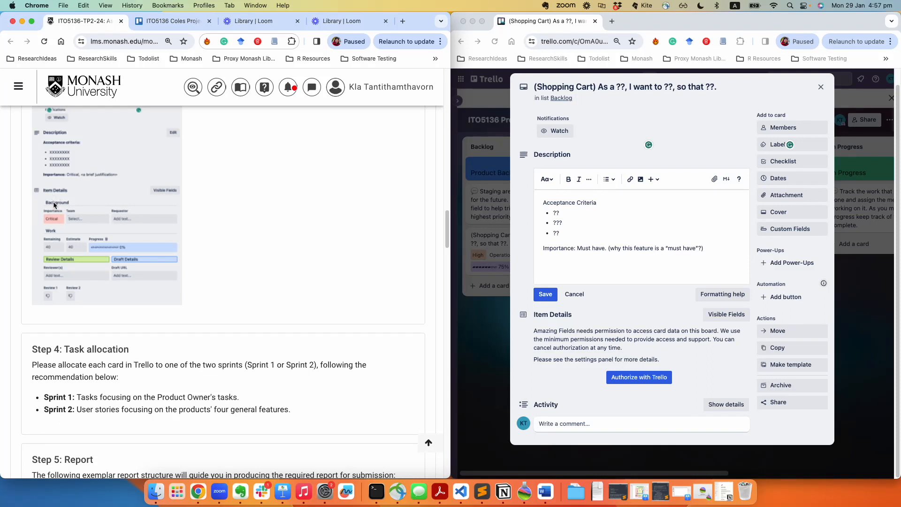
pyautogui.click(650, 380)
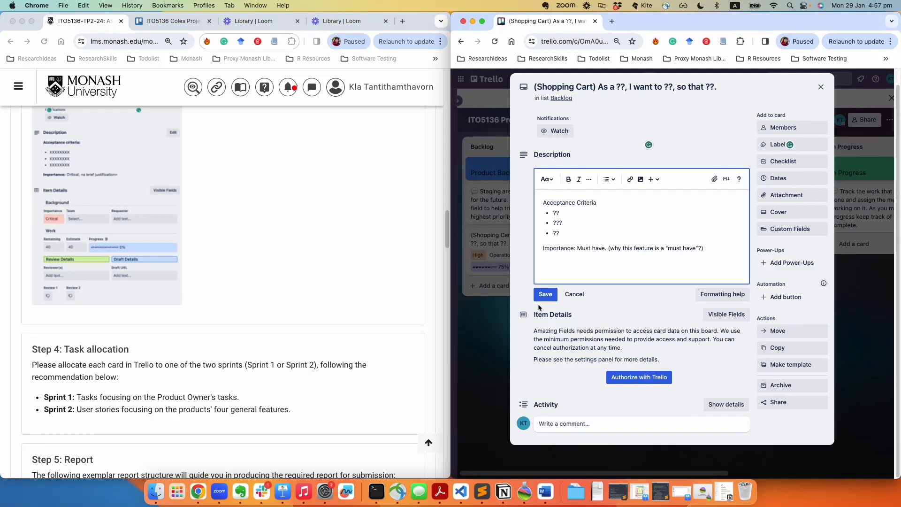
pyautogui.click(642, 381)
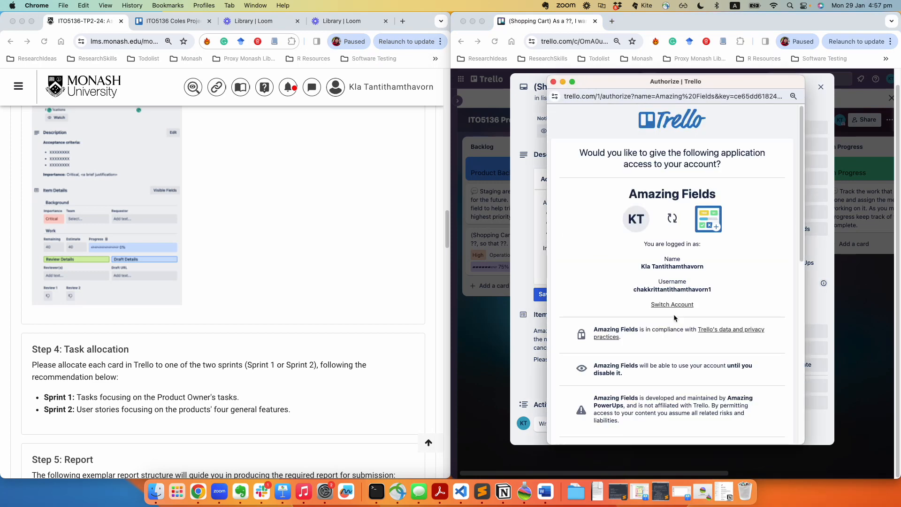
pyautogui.scroll(-10, 674, 314)
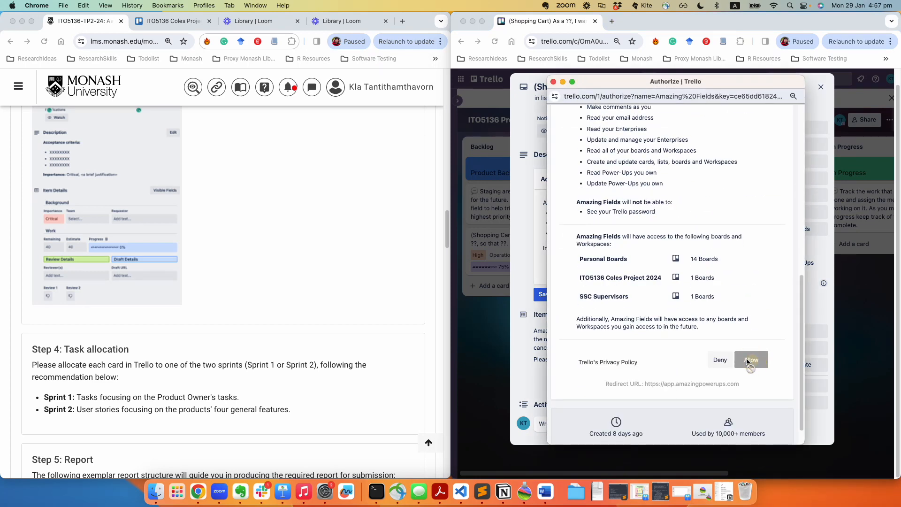
pyautogui.click(750, 359)
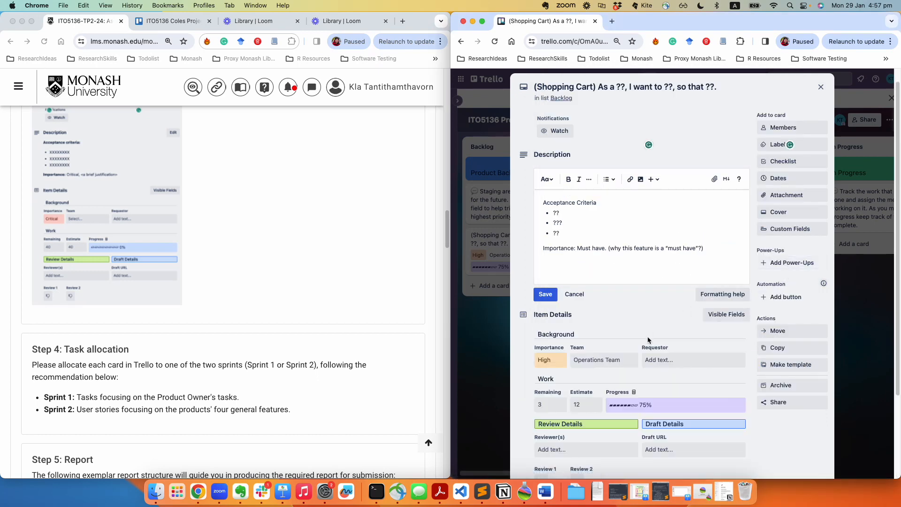
# - Check the card's Importance options and replace "Must have" after "Importance:" in the description with "High"
pyautogui.scroll(-3, 610, 305)
pyautogui.scroll(1, 213, 281)
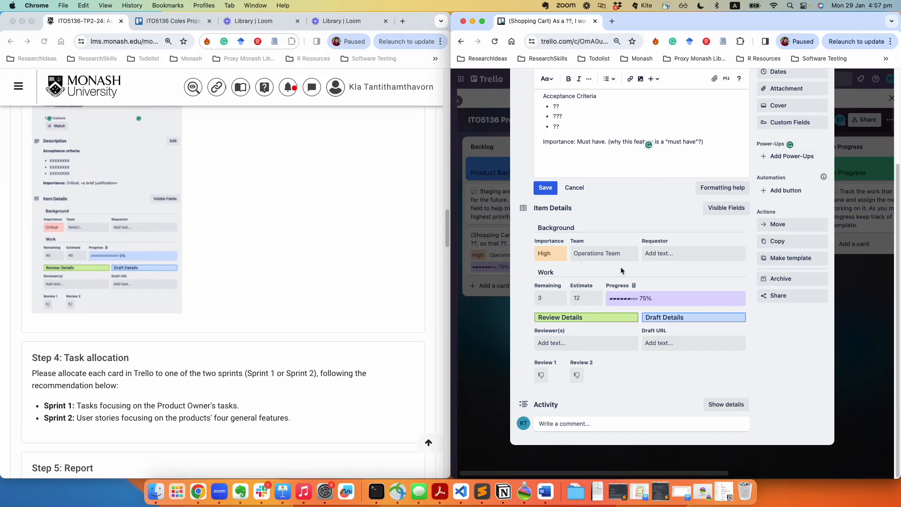
pyautogui.click(547, 254)
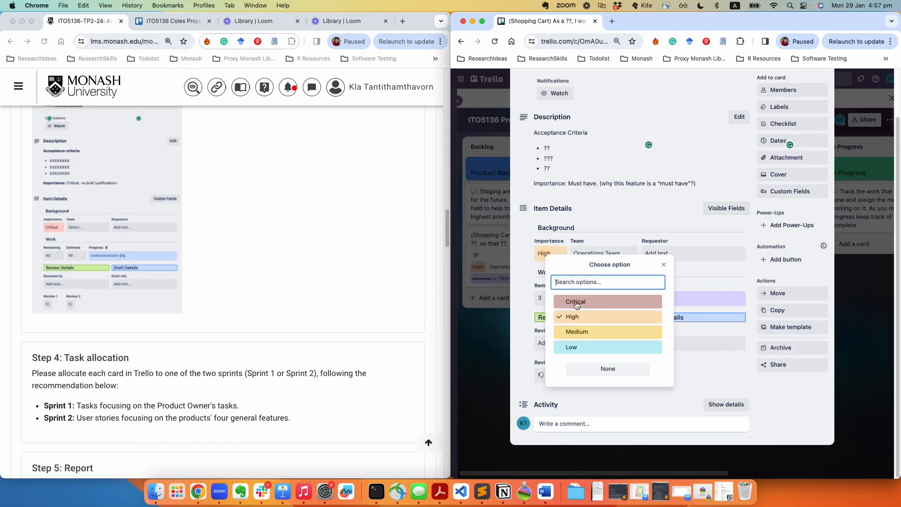
pyautogui.click(585, 184)
pyautogui.click(580, 209)
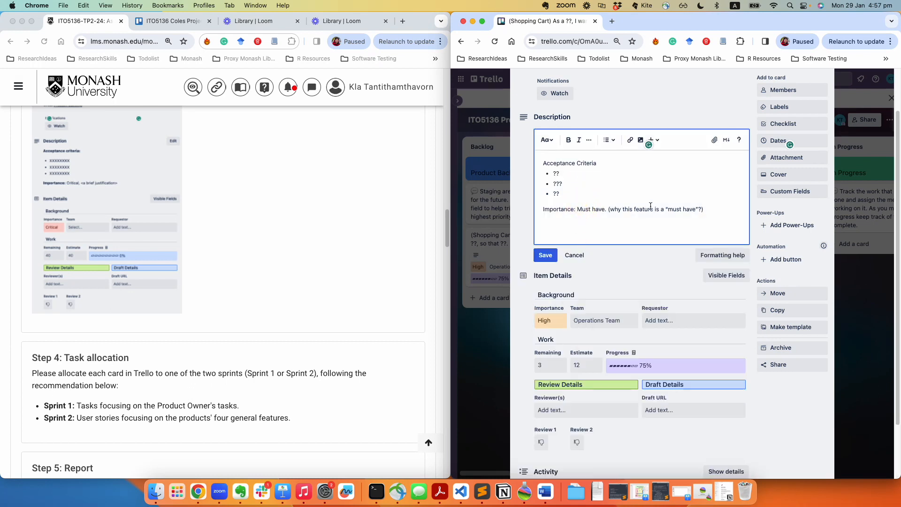
pyautogui.hotkey('shift', 'alt', 'Right')
pyautogui.hotkey('shift', 'alt', 'Right')
pyautogui.write('High')
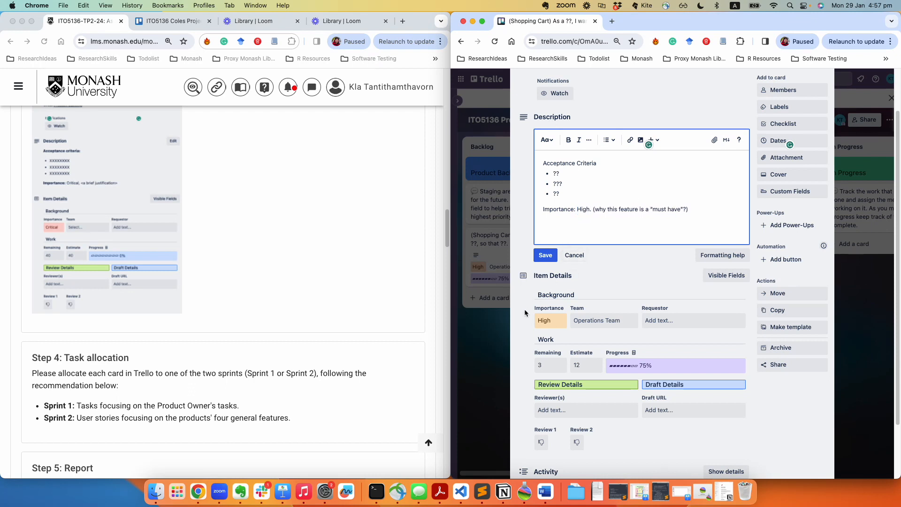
# - Review the Team options and the Requestor, Estimate and Remaining fields against the example card and Step 3 of the brief
pyautogui.click(605, 320)
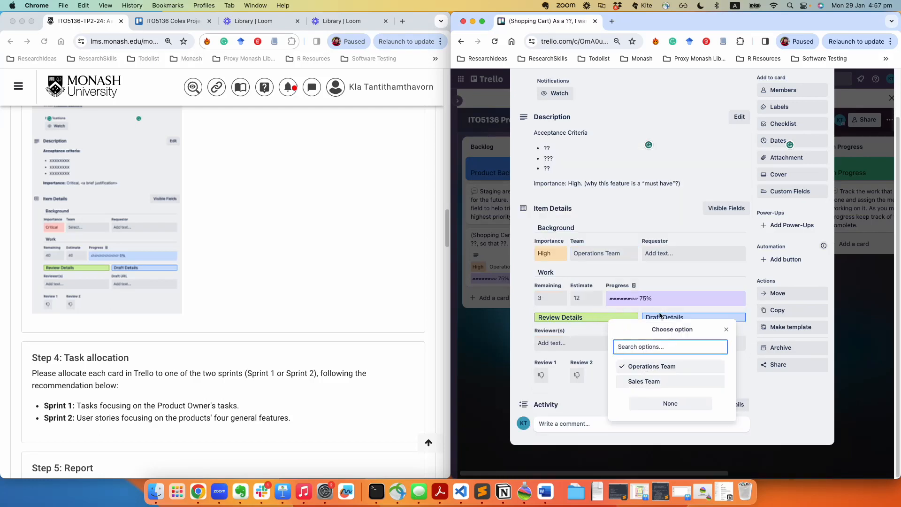
pyautogui.click(624, 272)
pyautogui.click(664, 254)
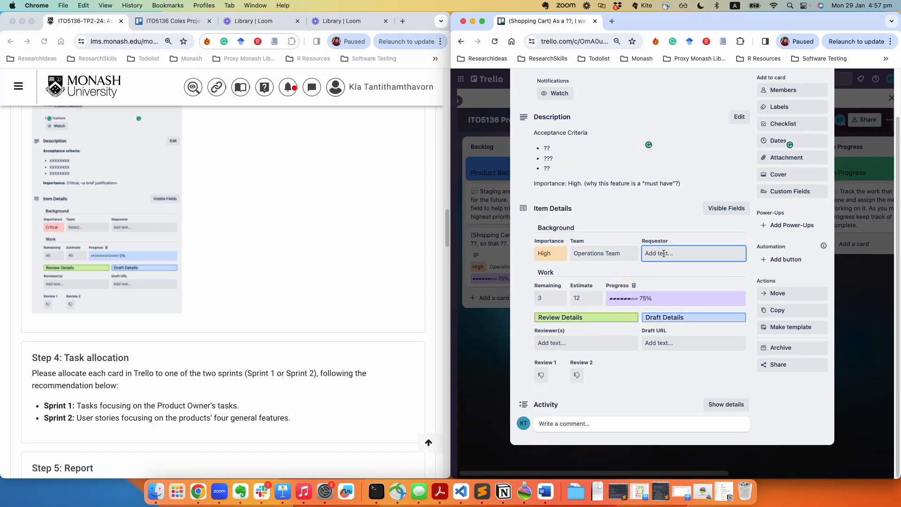
pyautogui.scroll(-1, 142, 249)
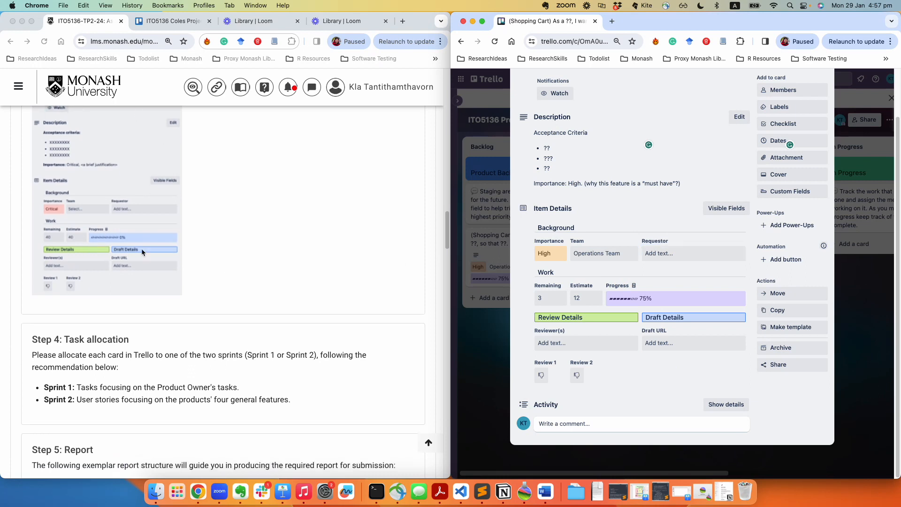
pyautogui.click(586, 297)
pyautogui.click(554, 297)
pyautogui.press('Return')
pyautogui.scroll(5, 207, 291)
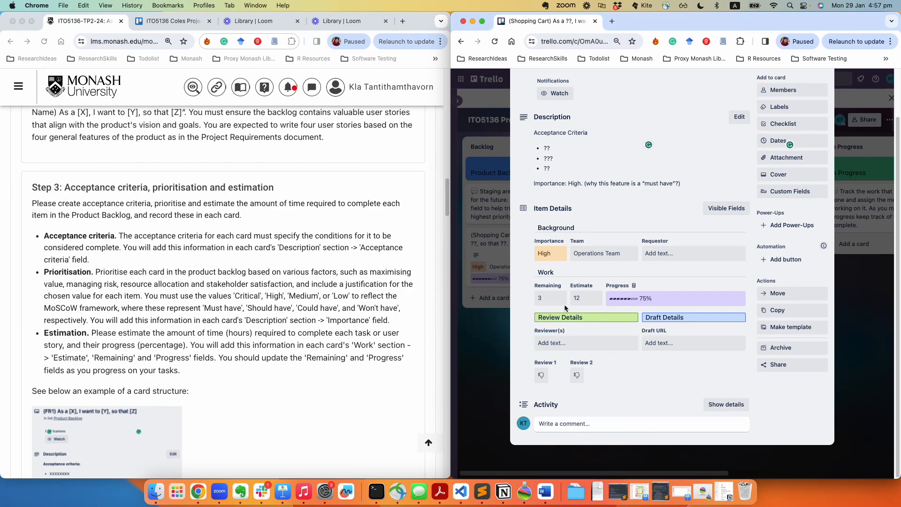
# - Set the user story card's Estimate to 10
pyautogui.click(590, 296)
pyautogui.moveTo(591, 297); pyautogui.dragTo(567, 297)
pyautogui.press('super+a')
pyautogui.write('10')
# - Set the card's Remaining value to 0
pyautogui.moveTo(559, 297); pyautogui.dragTo(523, 297)
pyautogui.press('BackSpace')
pyautogui.write('0')
pyautogui.click(525, 292)
# - Set the card's Remaining value to 10, equal to its estimate
pyautogui.click(535, 298)
pyautogui.click(533, 299)
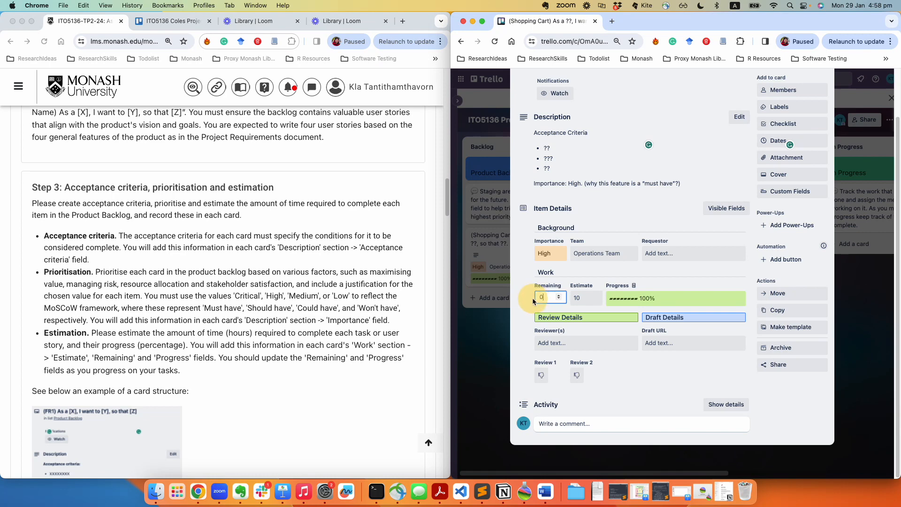
pyautogui.press('BackSpace')
pyautogui.write('10')
pyautogui.click(594, 275)
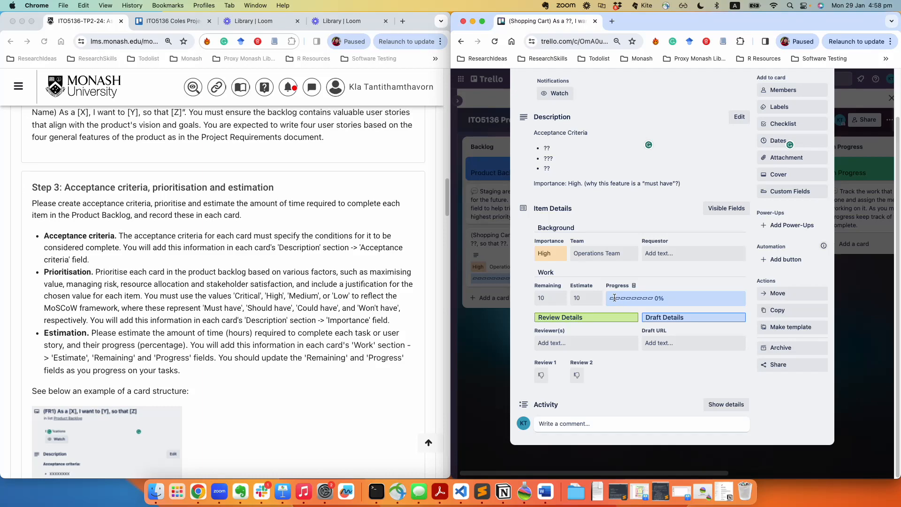
pyautogui.click(553, 300)
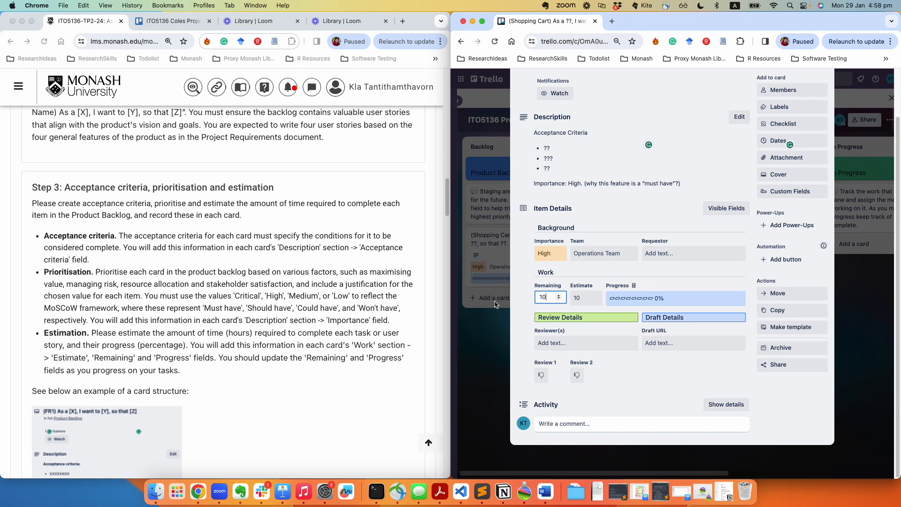
# - Close the card and move it from Backlog through Sprint 1 (Week 4) into the In Progress list
pyautogui.click(479, 332)
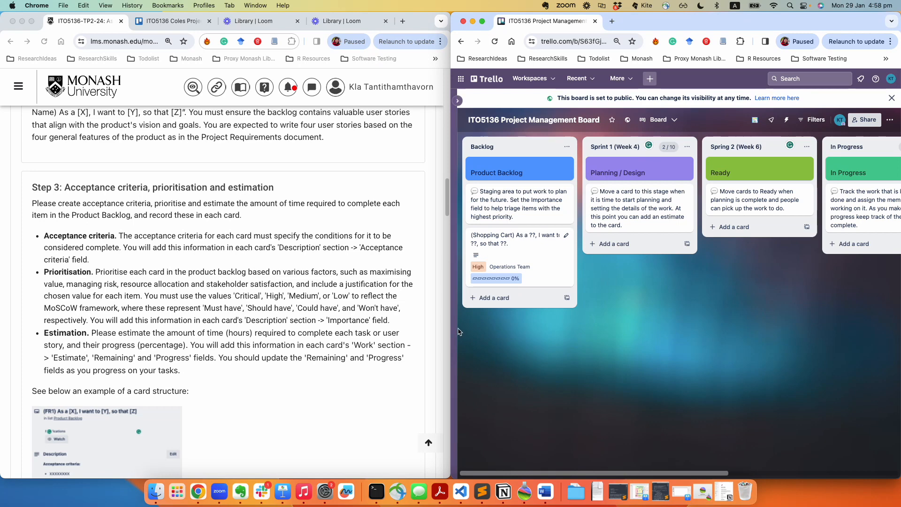
pyautogui.click(476, 326)
pyautogui.moveTo(516, 245); pyautogui.dragTo(620, 251)
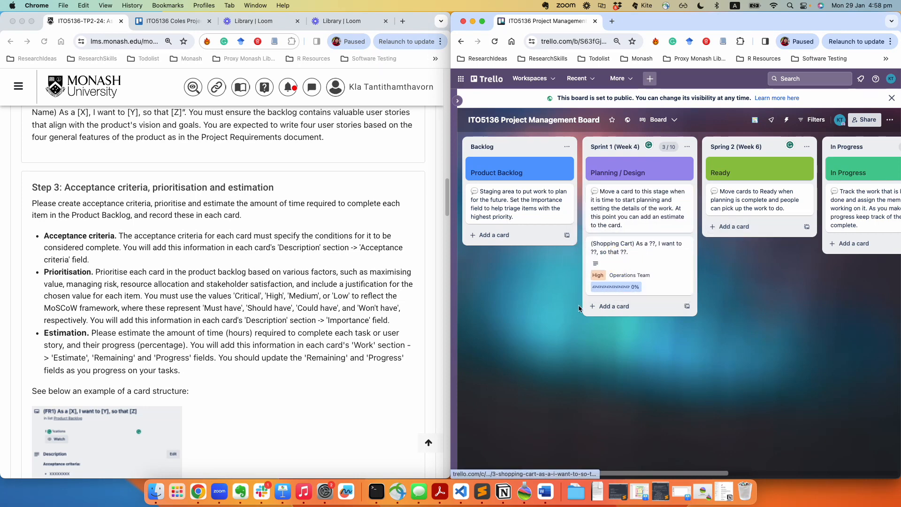
pyautogui.moveTo(626, 260); pyautogui.dragTo(821, 254)
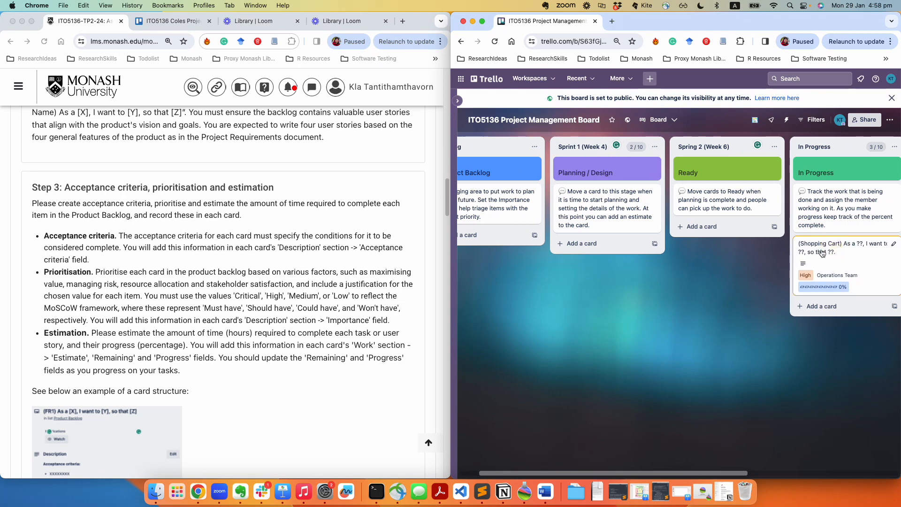
# - Open the user story card in In Progress and re-enter its Remaining value as 10
pyautogui.click(821, 253)
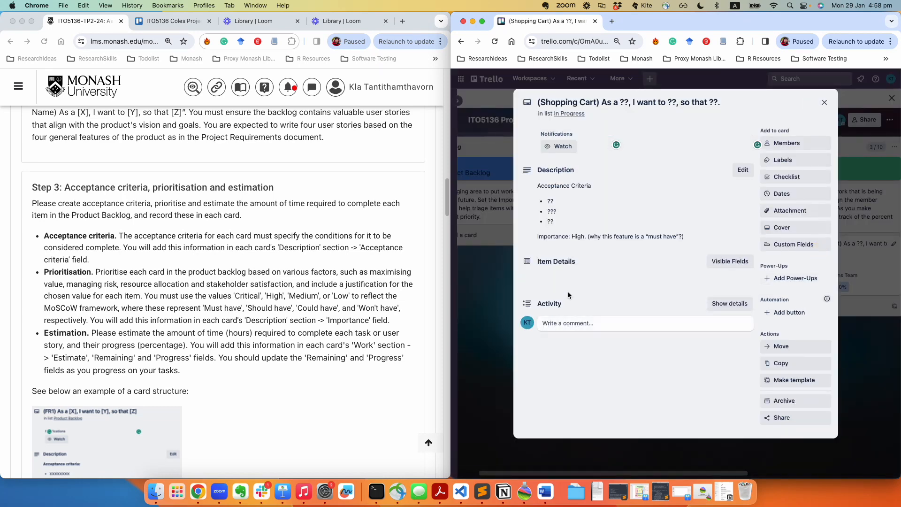
pyautogui.click(528, 352)
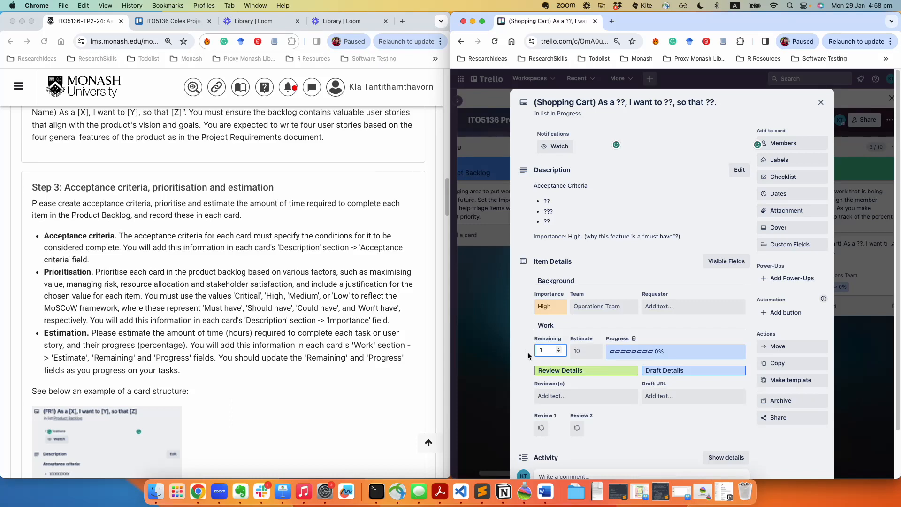
pyautogui.press('Return')
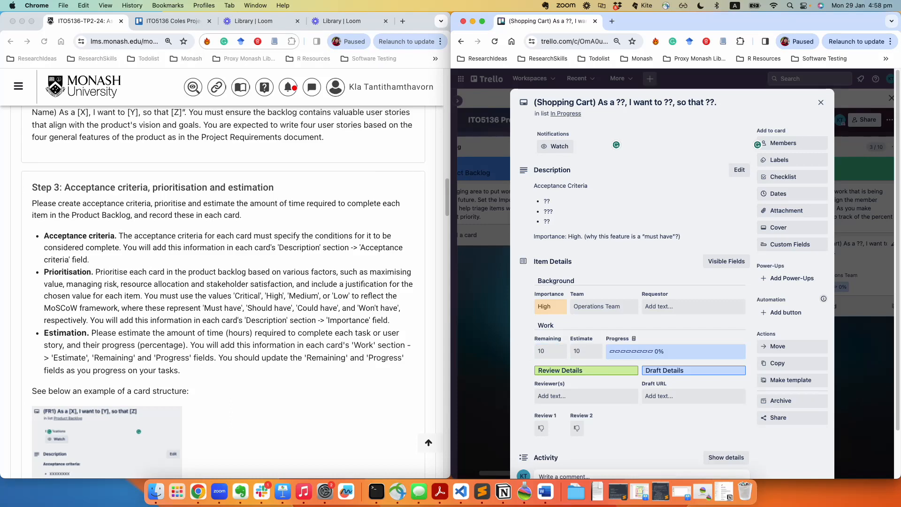
pyautogui.click(493, 328)
# - Move the user story card from In Progress to Done, and go to the submission details and assessment criteria in the brief
pyautogui.hscroll(5, 590, 279)
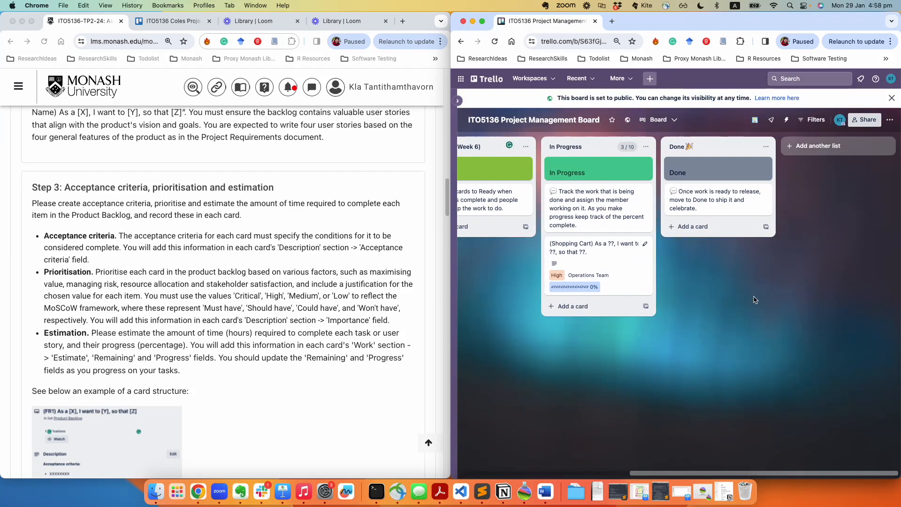
pyautogui.moveTo(586, 253); pyautogui.dragTo(695, 294)
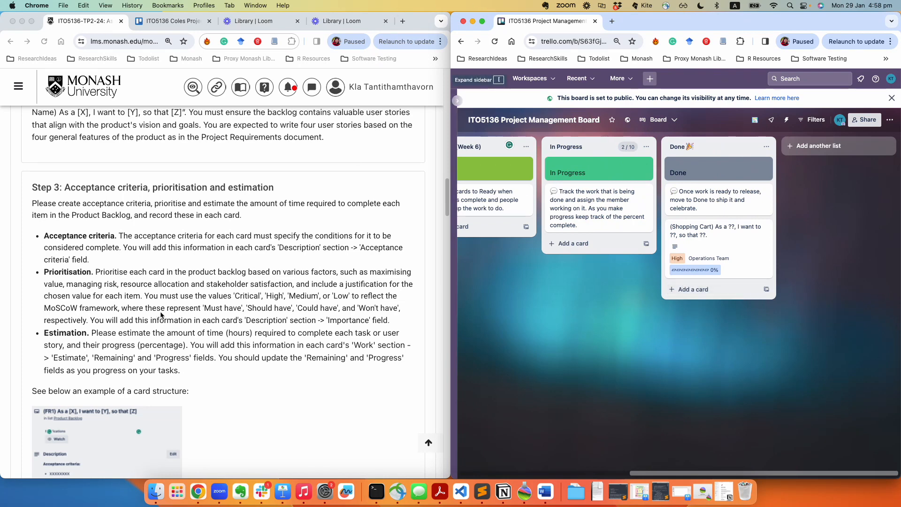
pyautogui.scroll(-15, 223, 281)
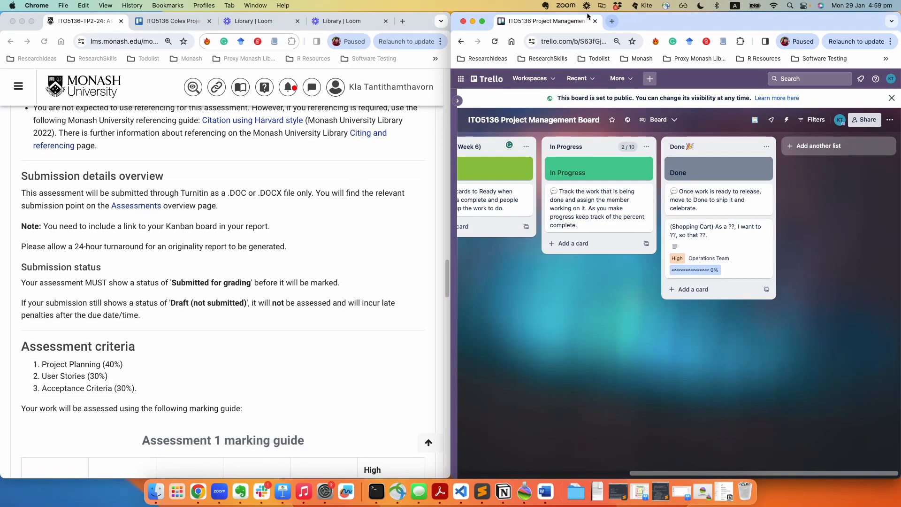